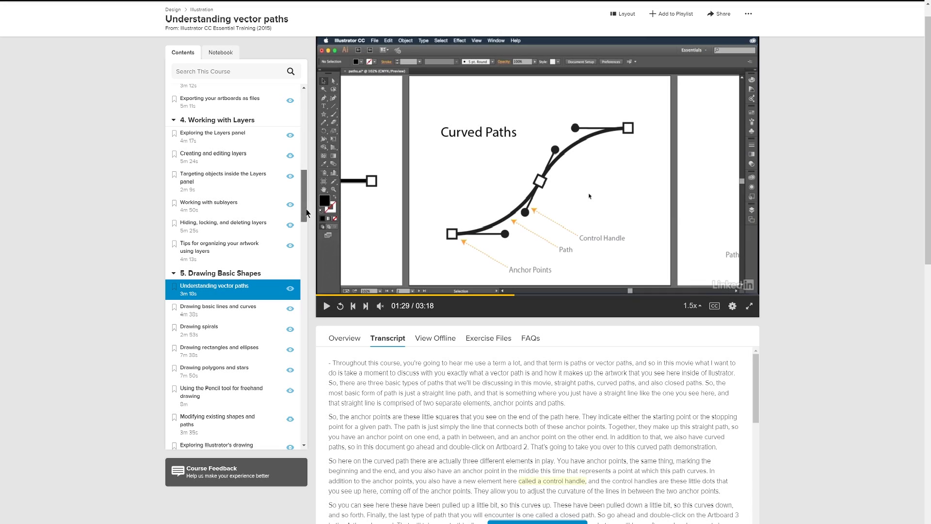
Bring up the Wacky Wiggly Rubbery Text comp with the RYGUY logo, current time at 0:00:00:19
scroll(306, 217, down, 1)
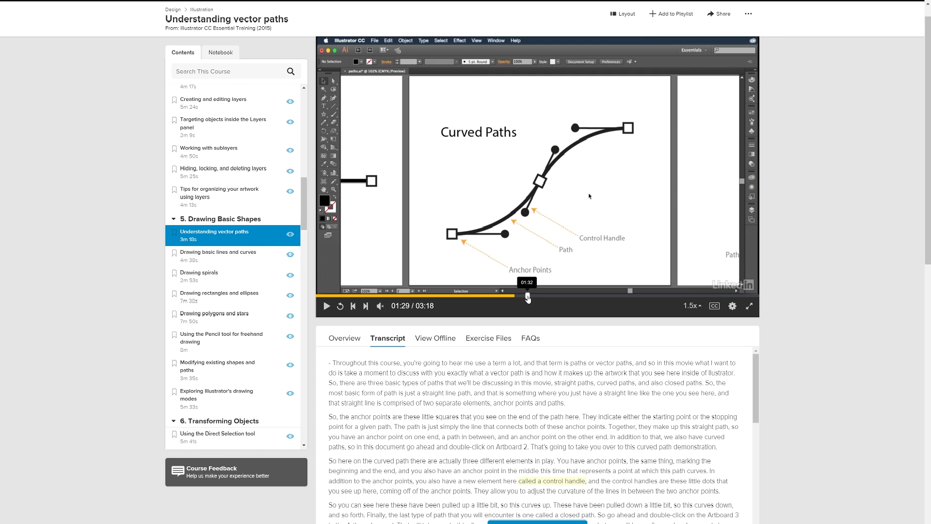
mouse_move(528, 298)
mouse_down()
mouse_move(541, 297)
mouse_move(514, 297)
mouse_up()
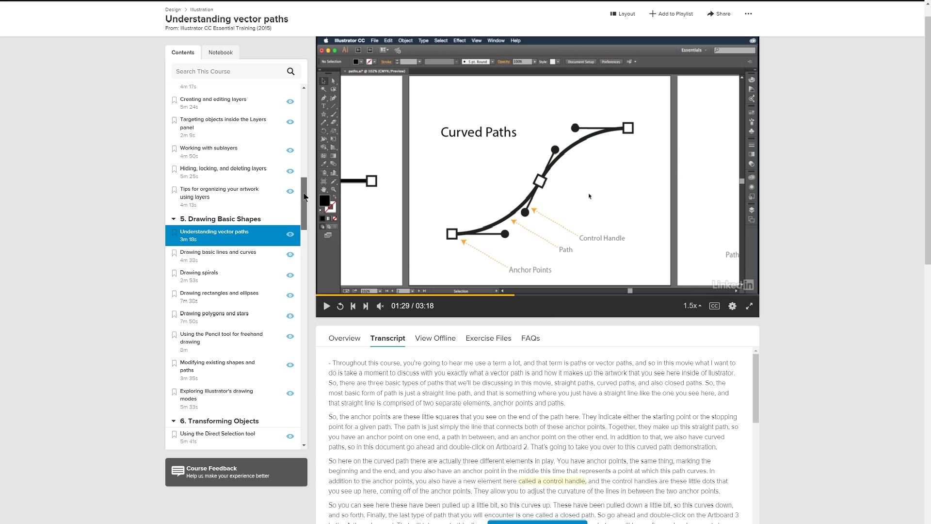
scroll(305, 213, down, 2)
scroll(306, 203, up, 2)
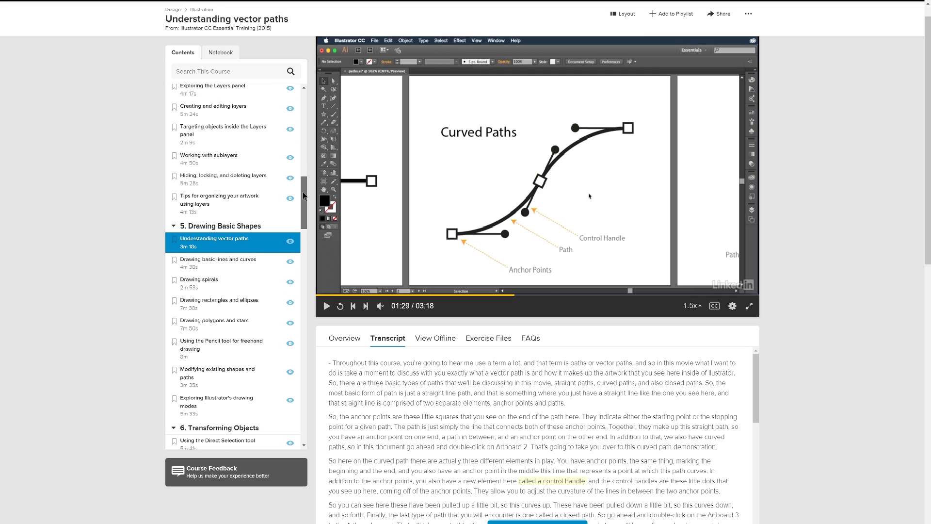
scroll(304, 196, down, 1)
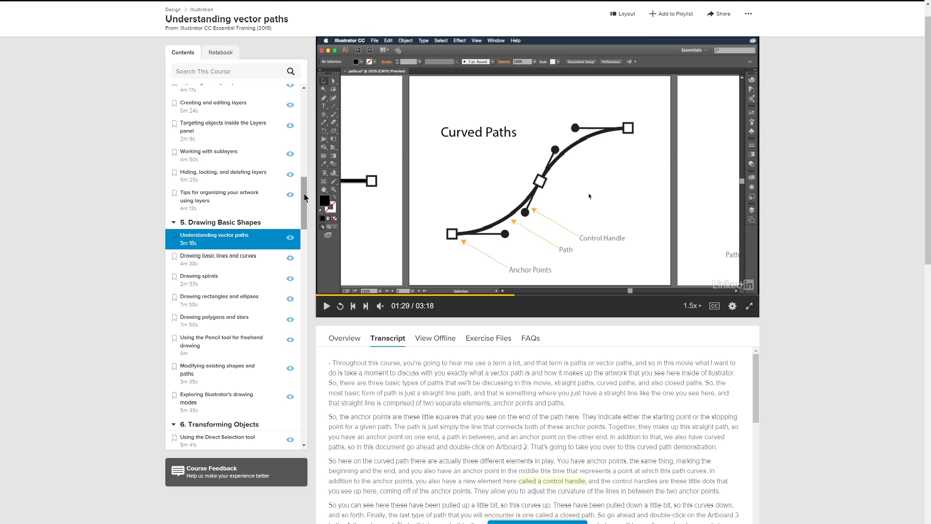
drag(305, 197, 305, 193)
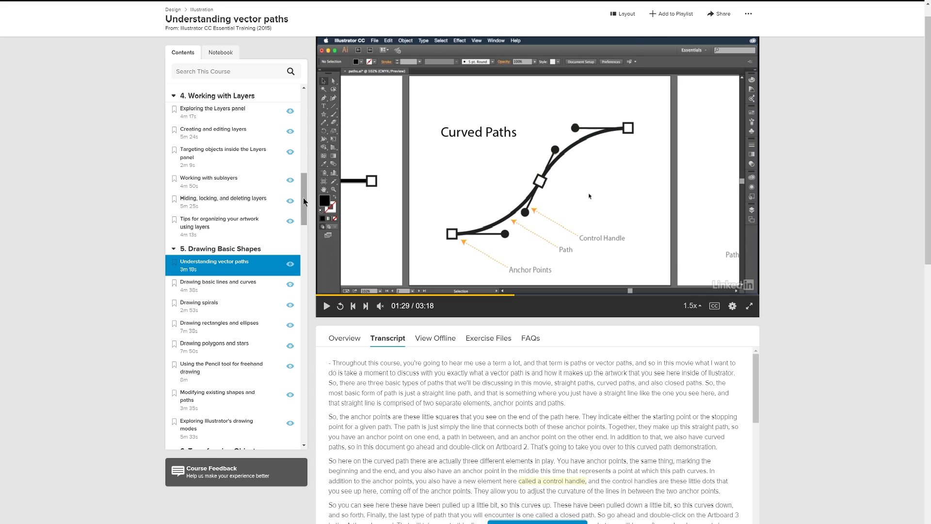
scroll(305, 204, down, 3)
drag(304, 205, 302, 226)
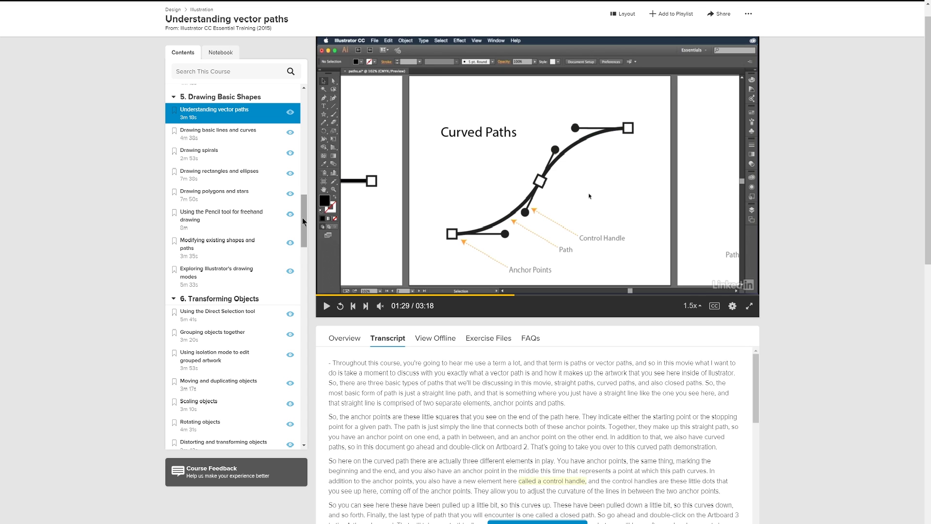
drag(302, 216, 307, 209)
scroll(307, 209, up, 1)
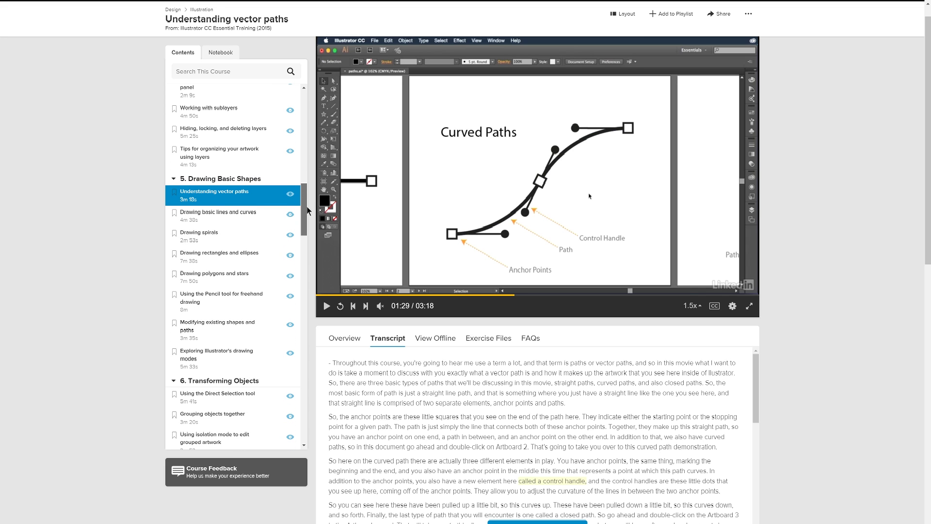
scroll(307, 210, down, 1)
scroll(307, 206, up, 1)
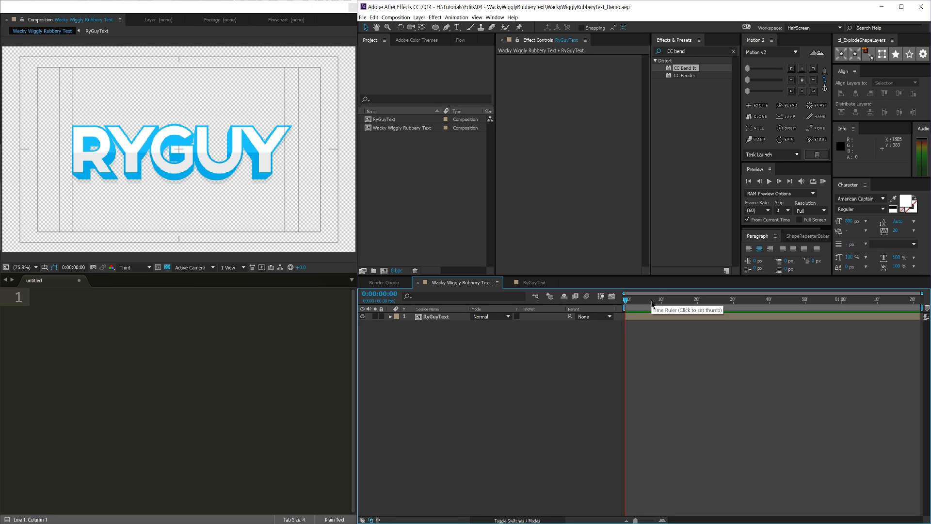
key(space)
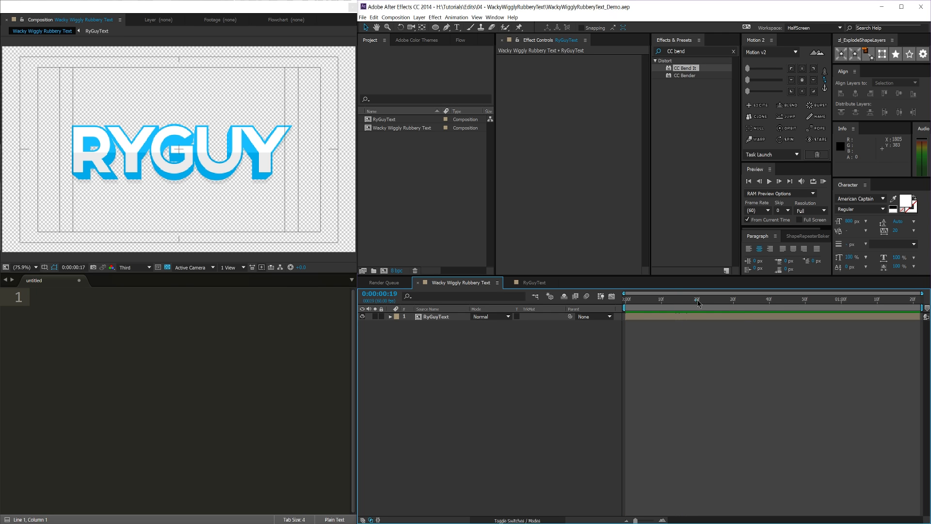
key(space)
click(632, 316)
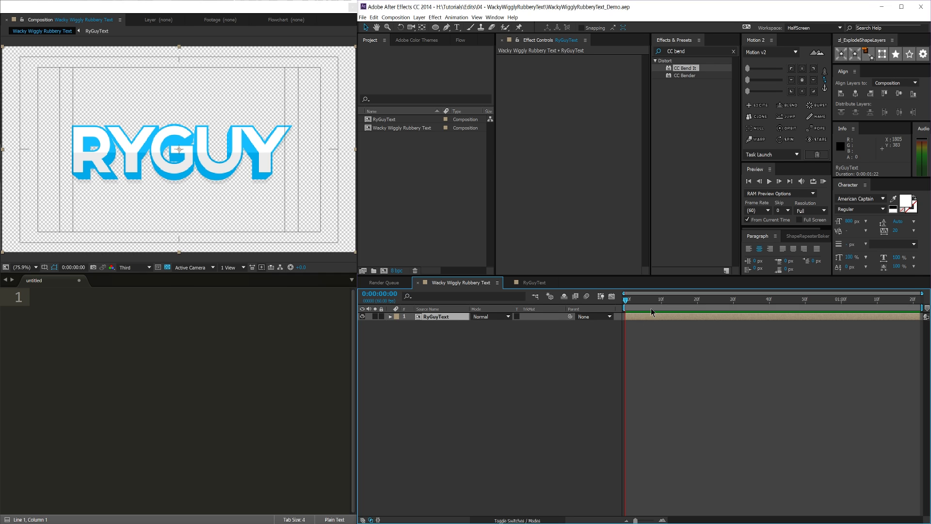
drag(639, 305, 576, 339)
mouse_move(633, 302)
mouse_down()
mouse_move(686, 301)
mouse_move(625, 301)
mouse_up()
drag(691, 303, 623, 303)
click(629, 301)
drag(629, 301, 615, 307)
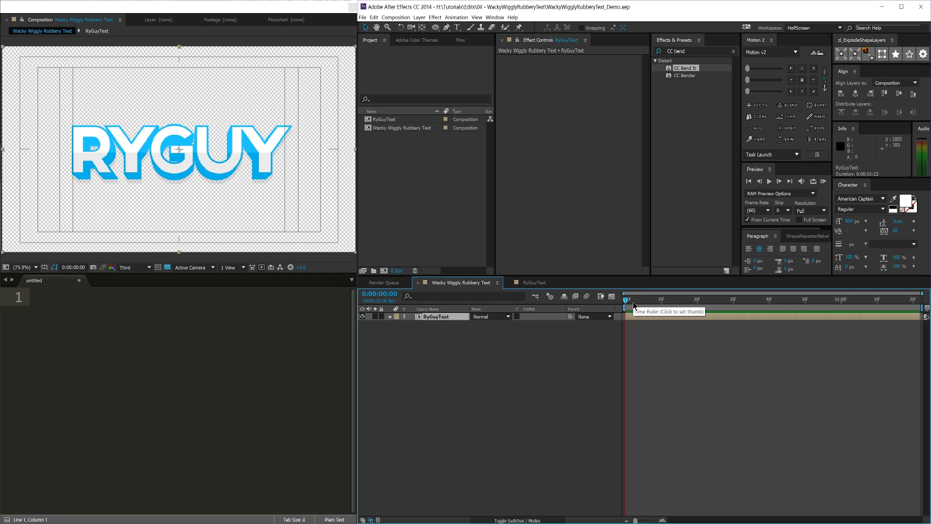
key(Page_Down)
drag(648, 311, 626, 310)
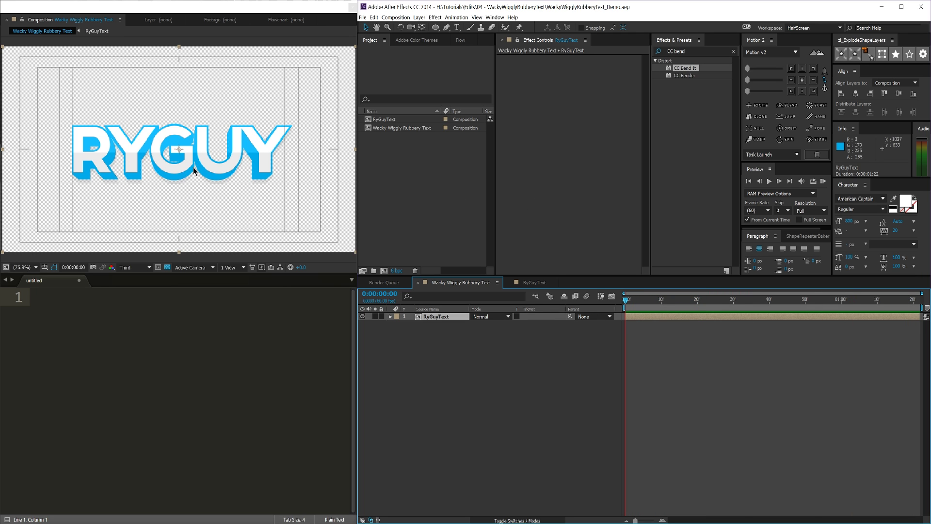
click(440, 324)
click(440, 319)
Split RyGuyText's Position into separate X and Y dimensions
key(p)
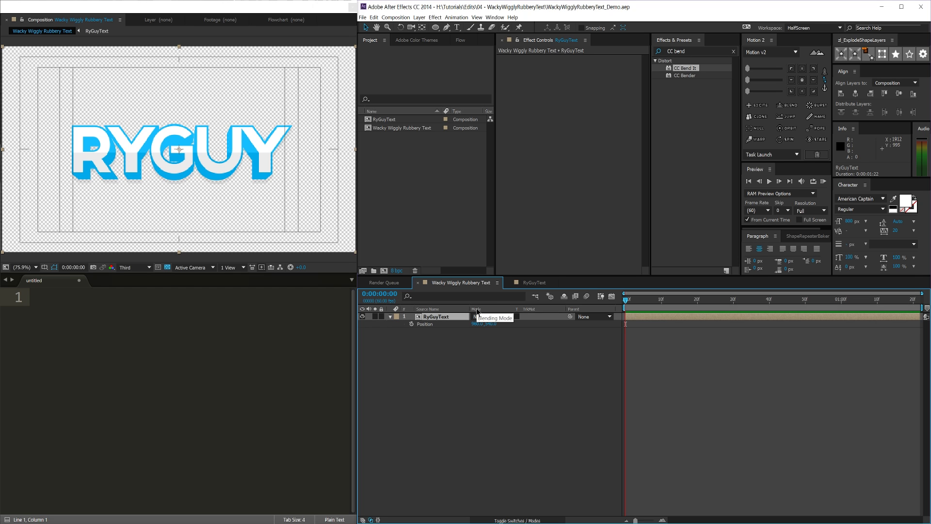
right_click(426, 325)
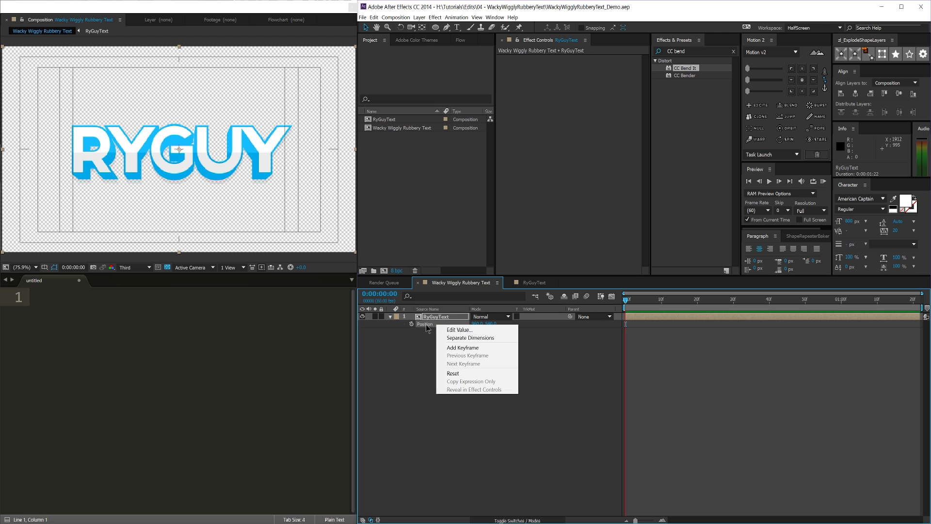
click(465, 337)
click(435, 350)
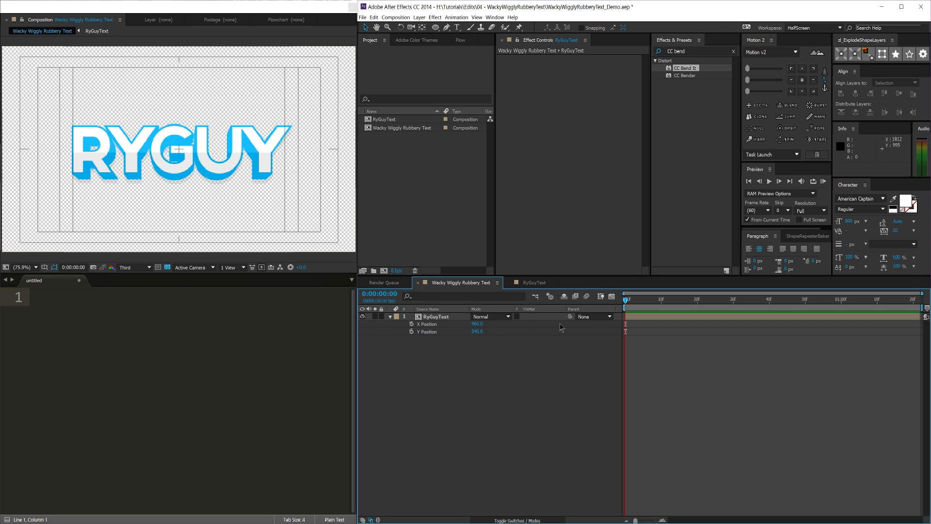
Keyframe Y Position at 0f, raise the logo at 30f, and set 540 at the end
click(411, 332)
click(690, 315)
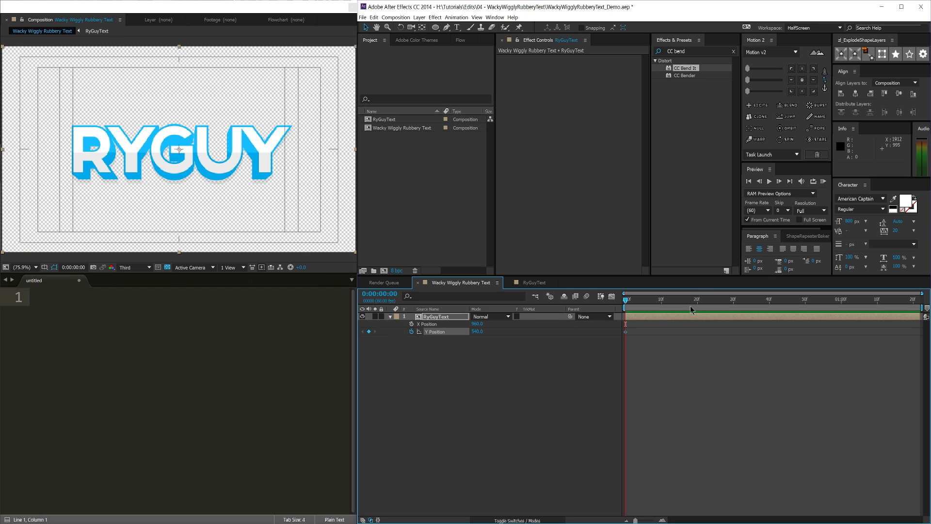
click(733, 305)
drag(477, 331, 366, 346)
drag(906, 299, 917, 300)
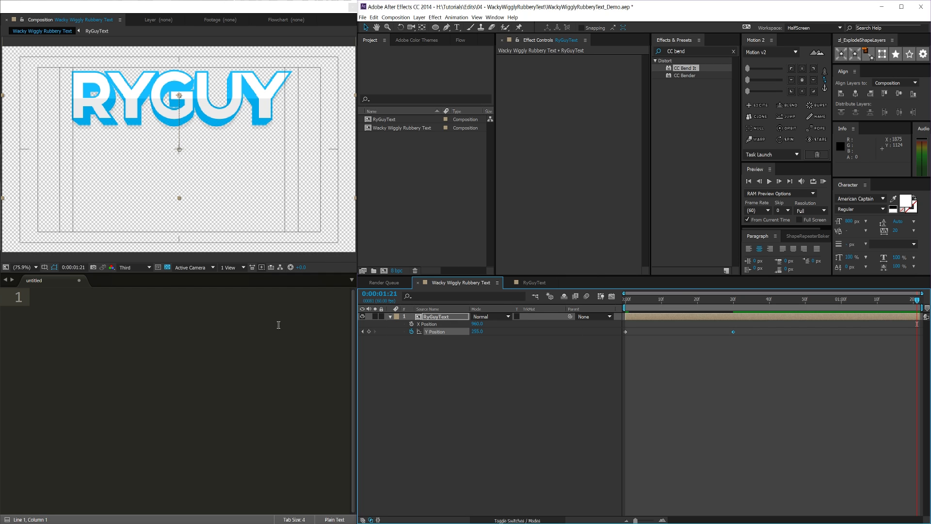
drag(477, 337, 636, 210)
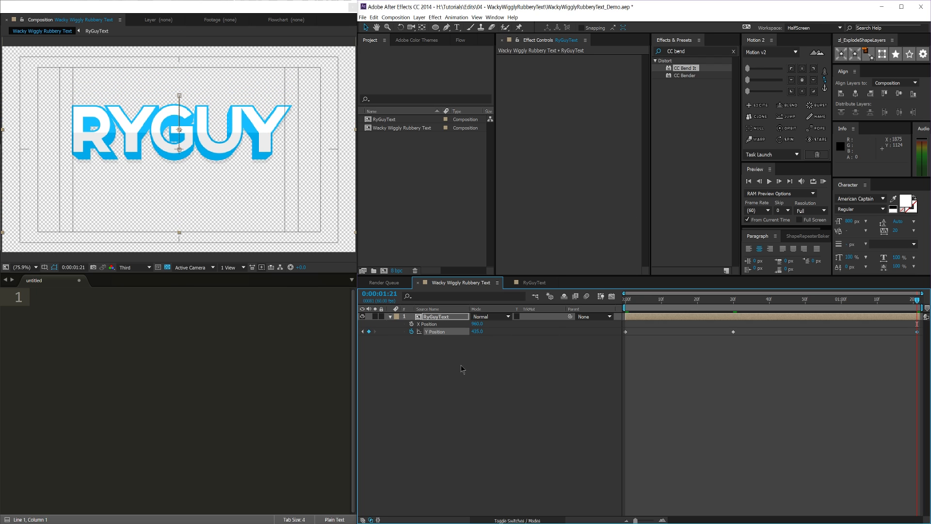
click(477, 331)
text(540)
key(Return)
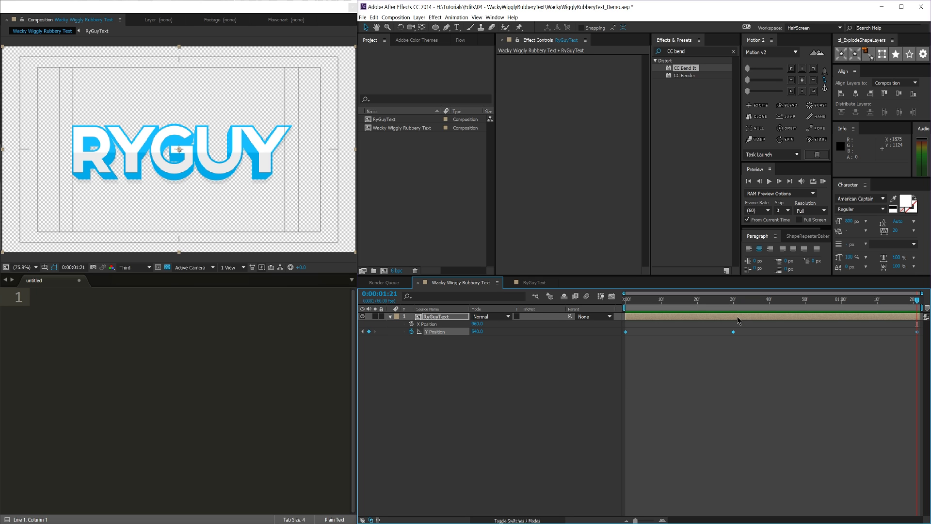
Preview the bounce, adjust how high the logo rises at 30f, and preview again
click(657, 371)
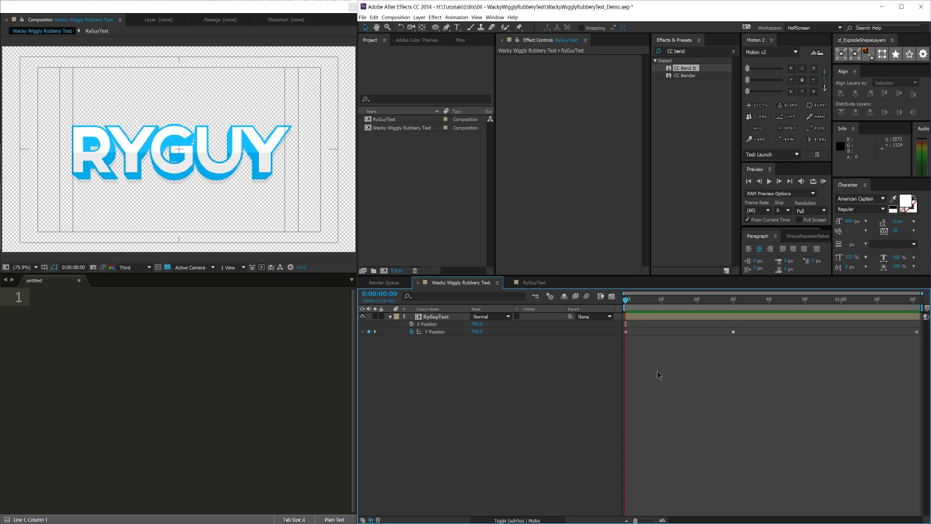
key(Home)
key(space)
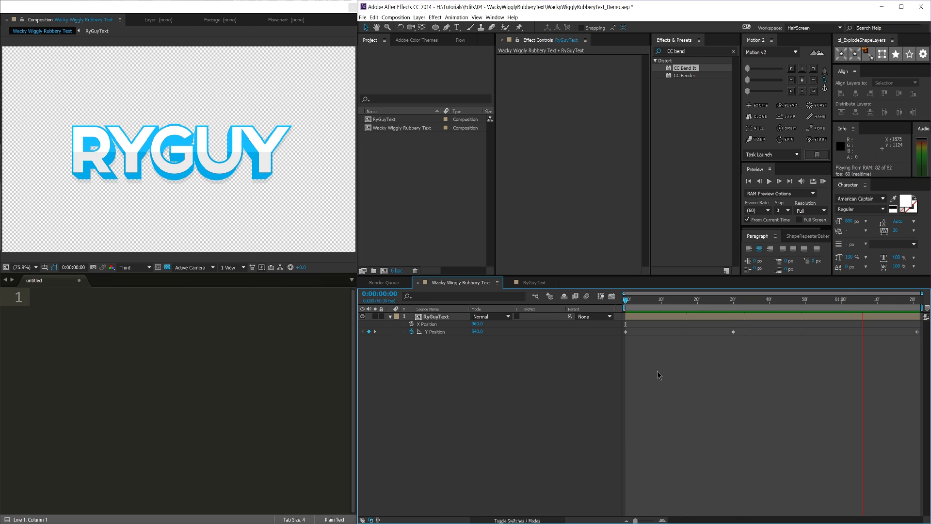
key(space)
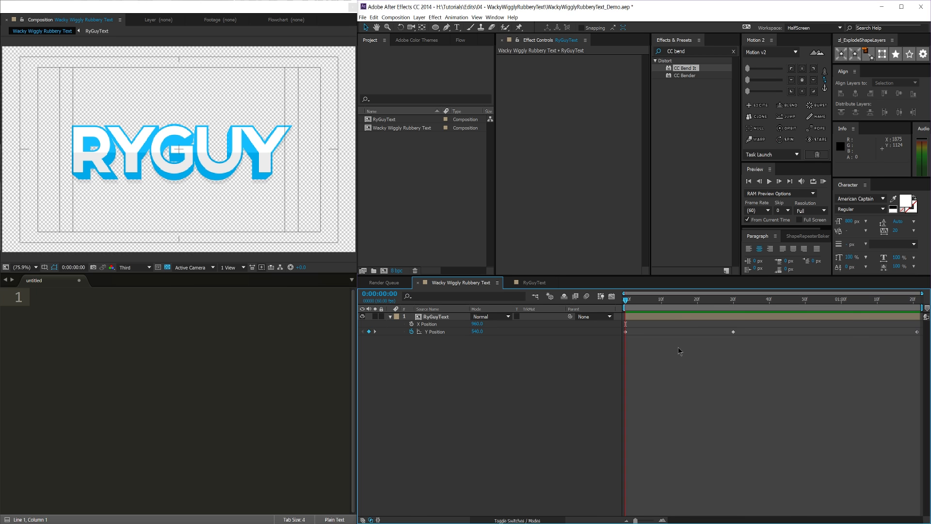
drag(750, 301, 739, 310)
drag(477, 331, 390, 332)
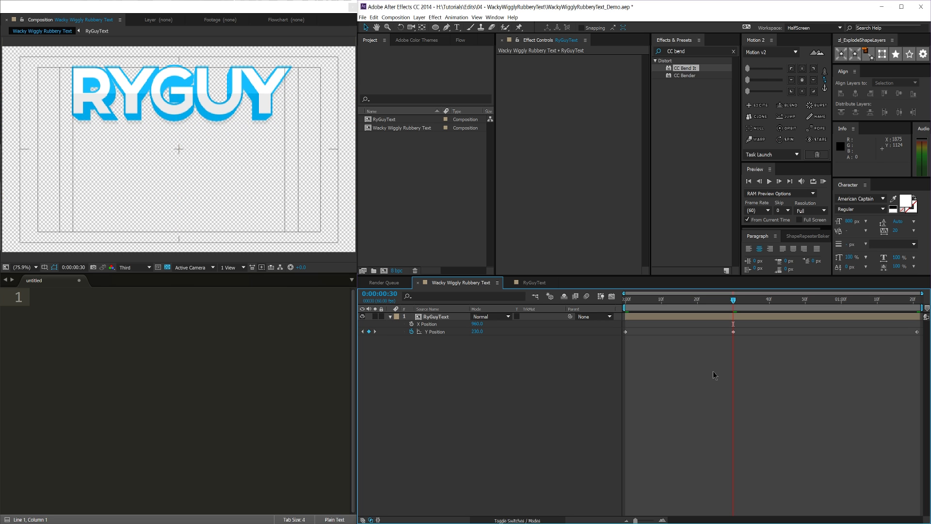
key(Home)
key(space)
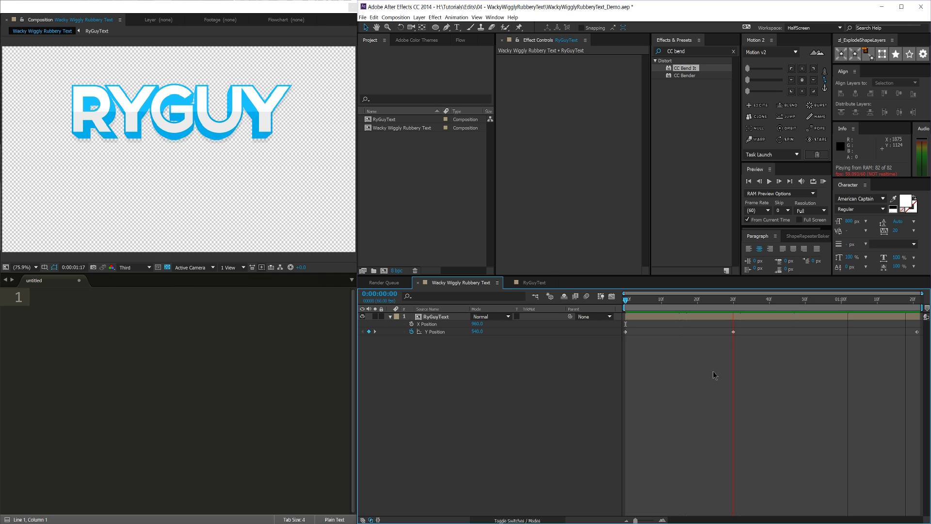
key(space)
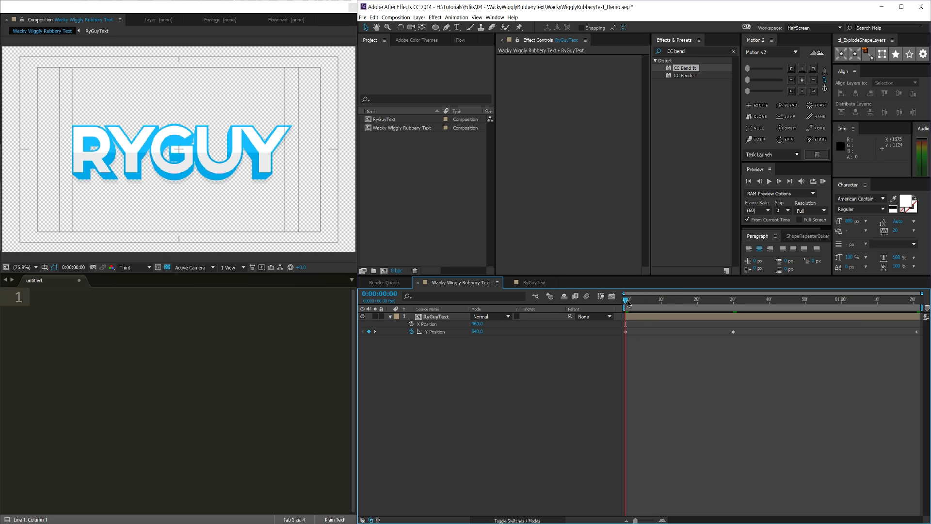
RAM preview the bounce, then marquee-select the Y Position keyframes at 0f, 30f and the end
key(KP_0)
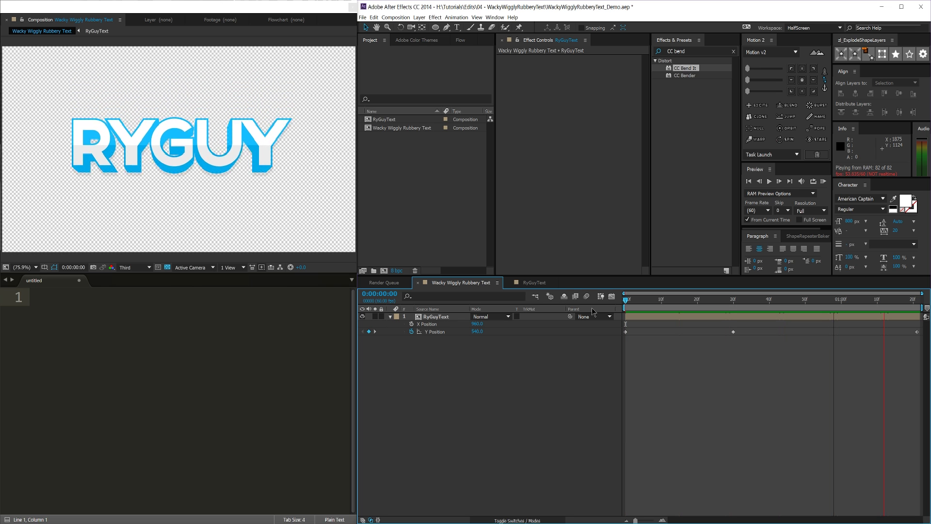
key(space)
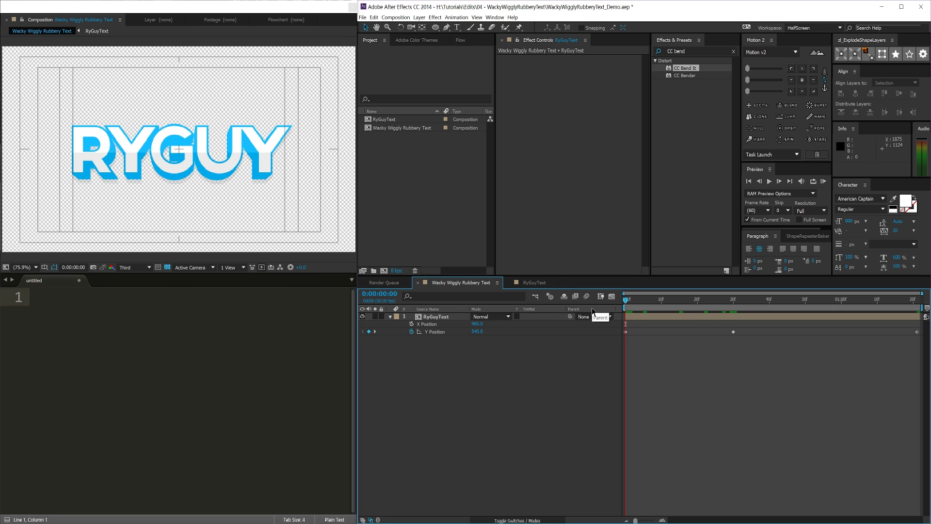
drag(919, 344, 615, 329)
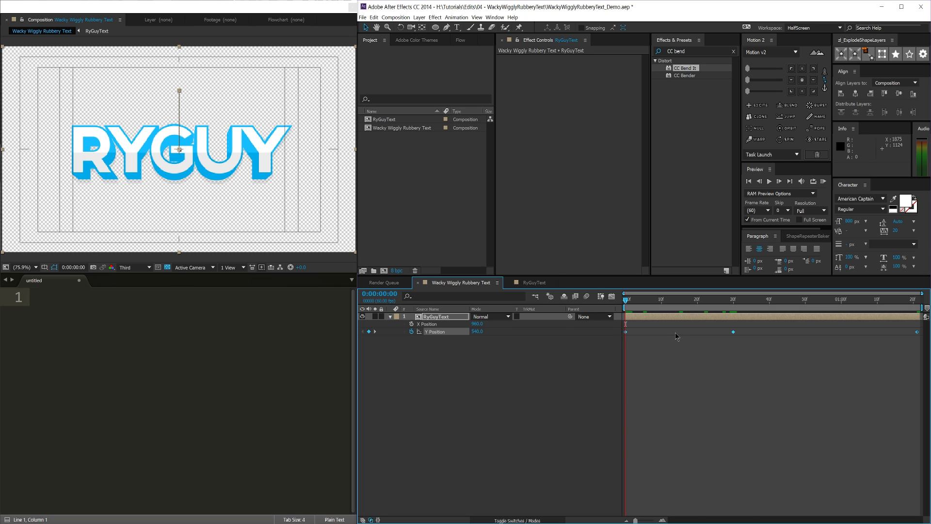
In the Graph Editor, Easy Ease the low 30f Y Position keyframe and widen its handles
key(shift+F3)
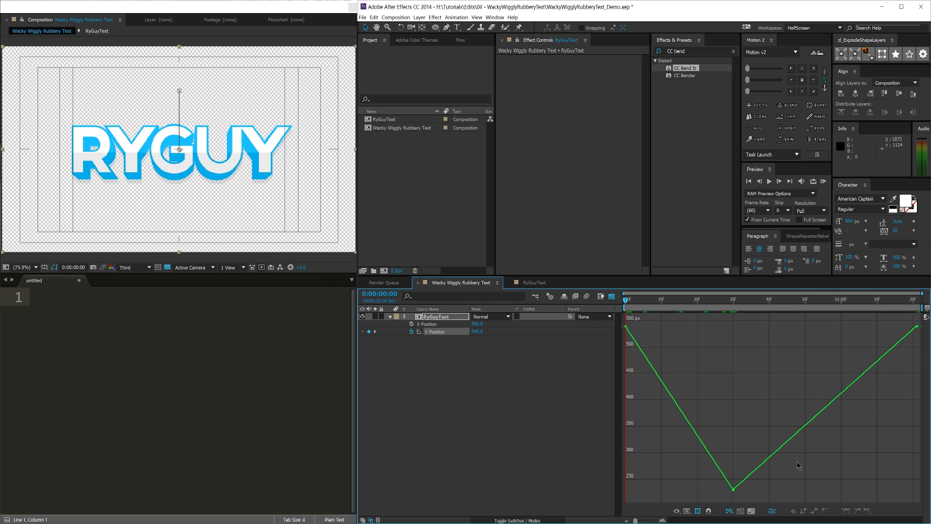
drag(793, 466, 691, 500)
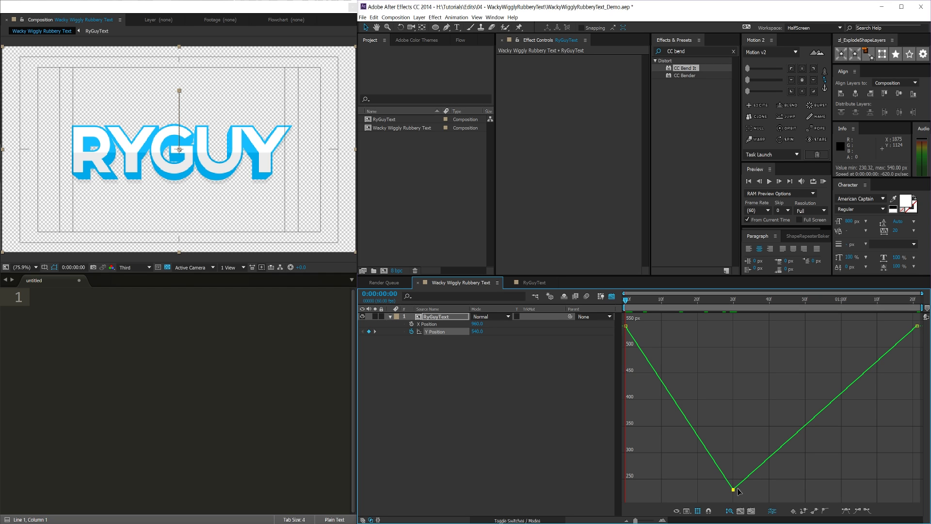
drag(717, 492, 791, 477)
click(846, 511)
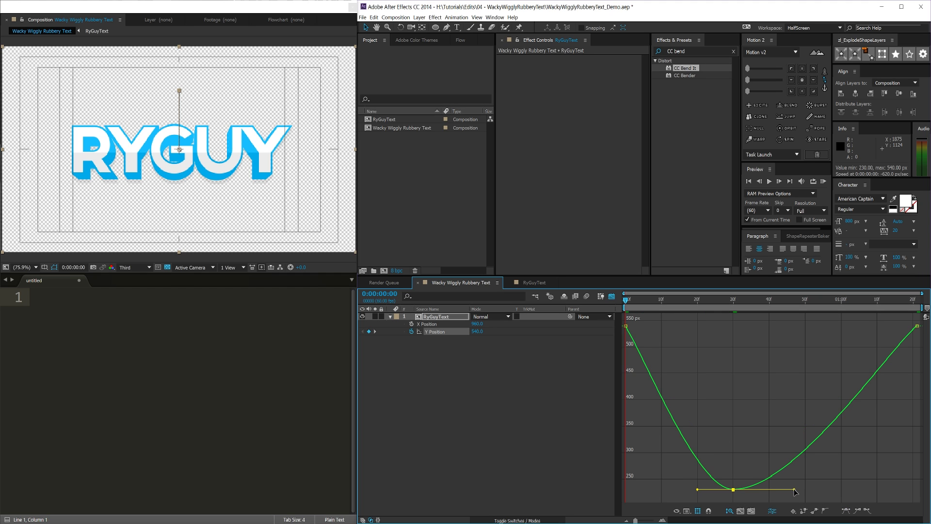
drag(794, 490, 900, 497)
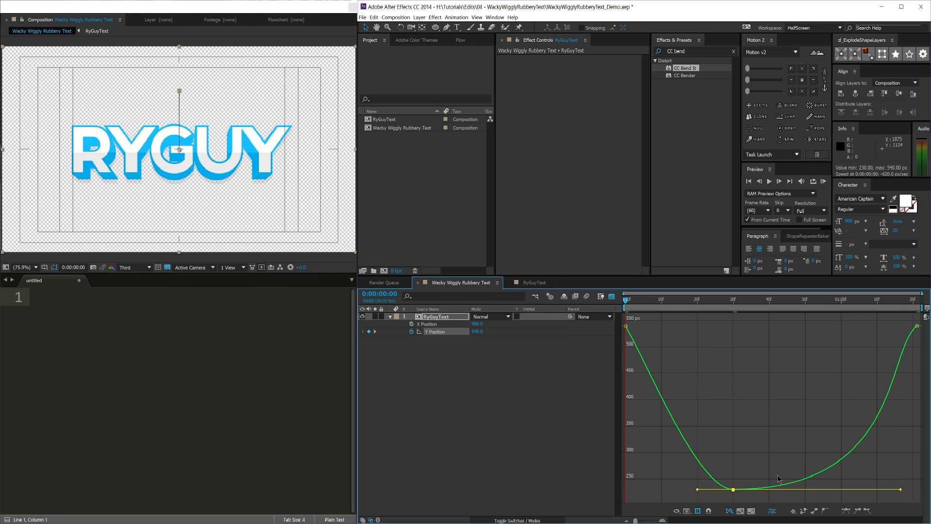
drag(699, 491, 650, 491)
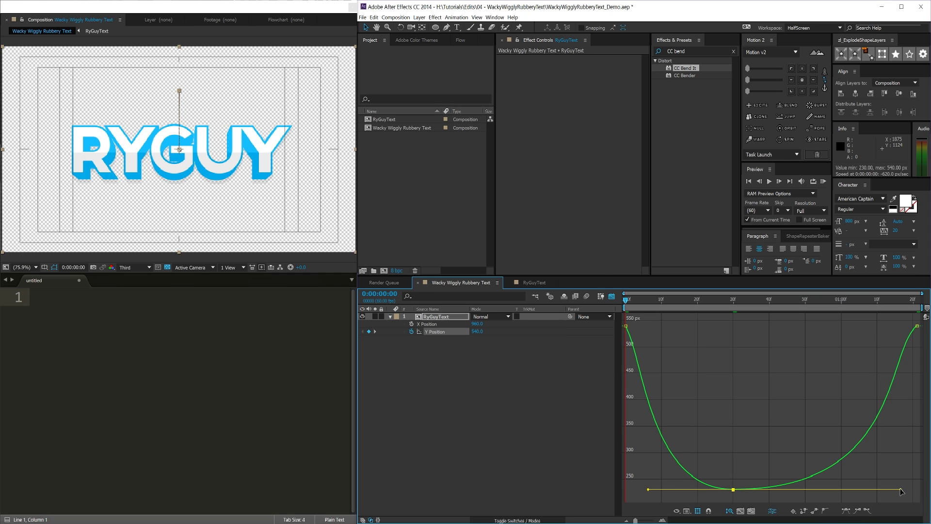
mouse_move(901, 491)
mouse_down()
mouse_move(914, 492)
mouse_move(883, 492)
mouse_move(898, 490)
mouse_up()
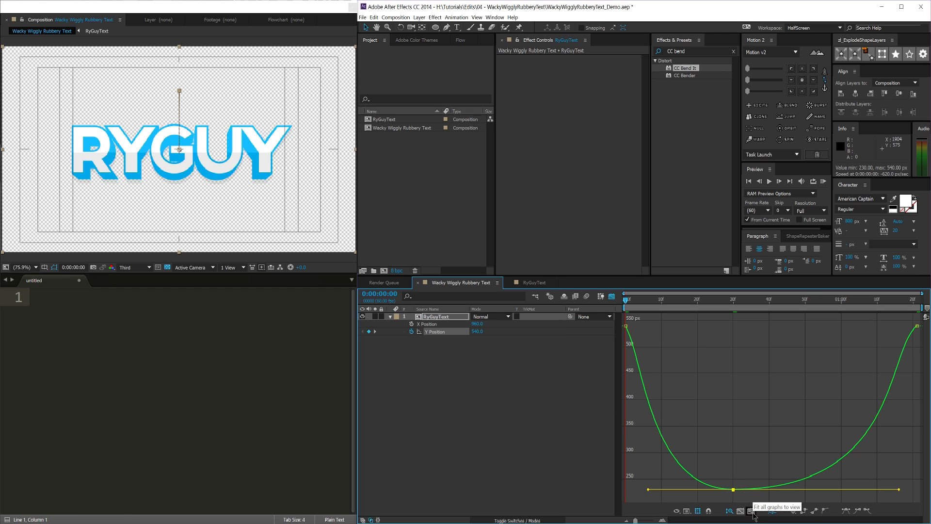
drag(900, 489, 912, 491)
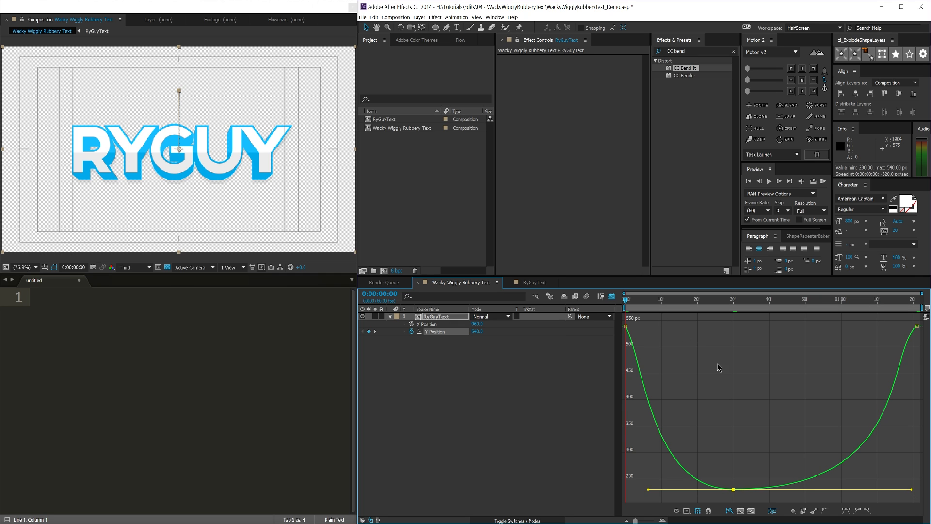
Move the middle Y Position keyframe from 30f to frame 26 and preview the bounce
key(shift+F3)
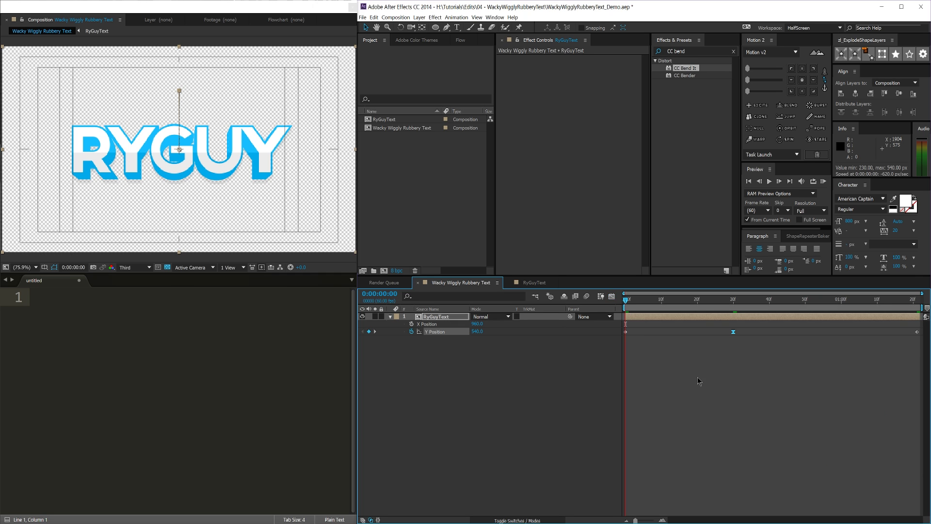
click(697, 387)
key(KP_0)
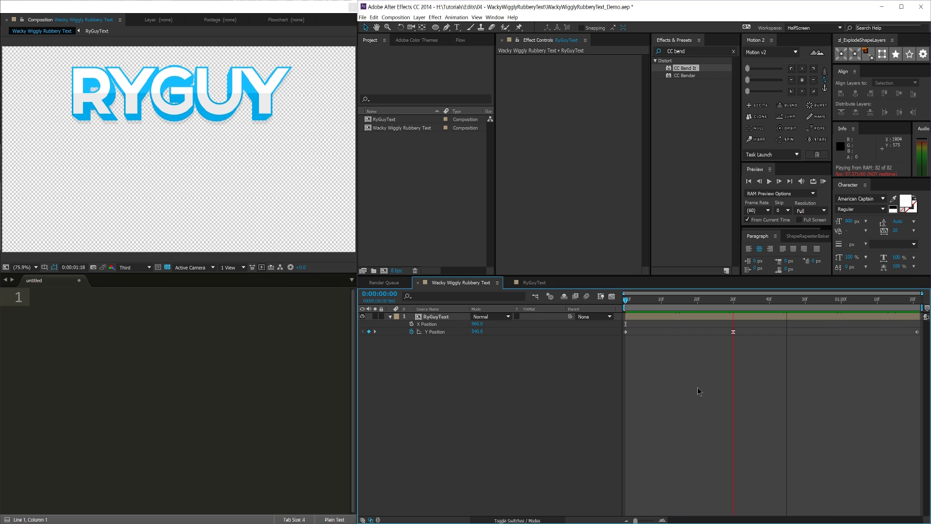
key(space)
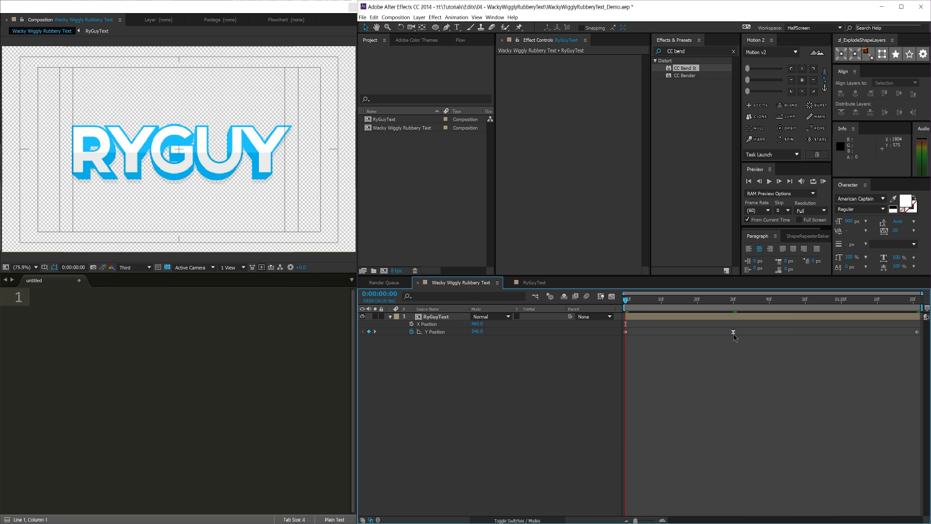
drag(733, 333, 719, 333)
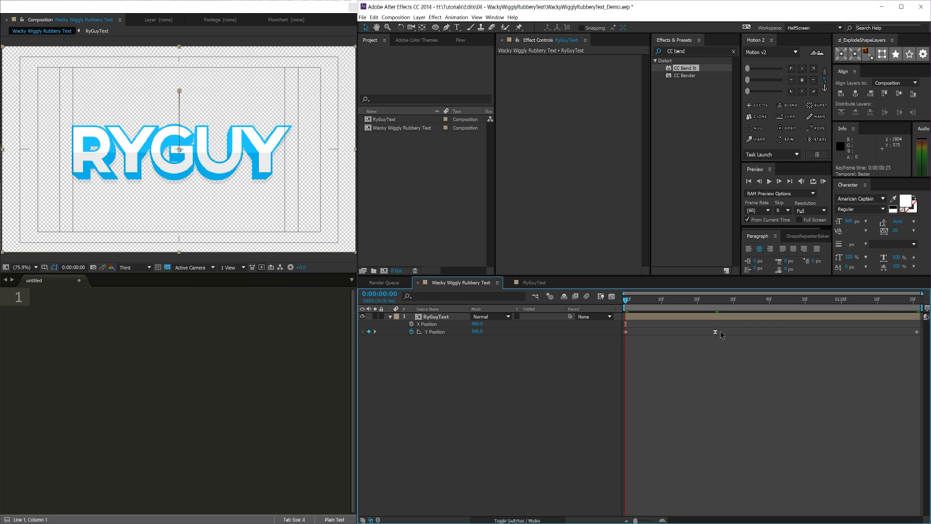
drag(716, 332, 719, 333)
key(KP_0)
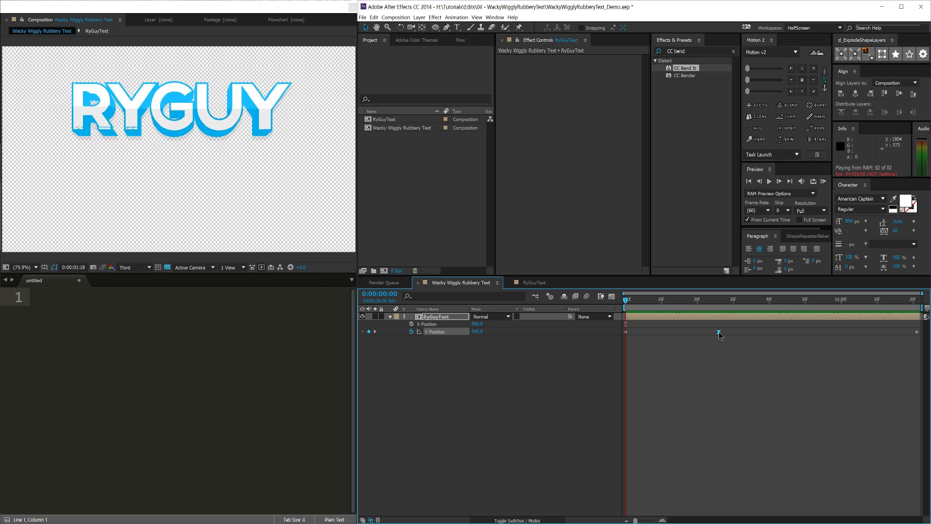
key(space)
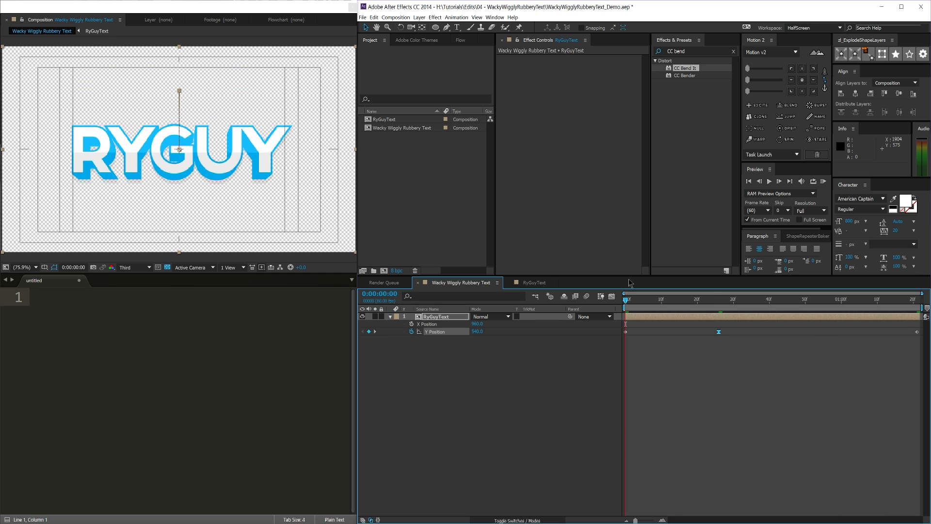
Make the curve leave the middle keyframe steeply and flatten the last keyframe's incoming ease
click(611, 296)
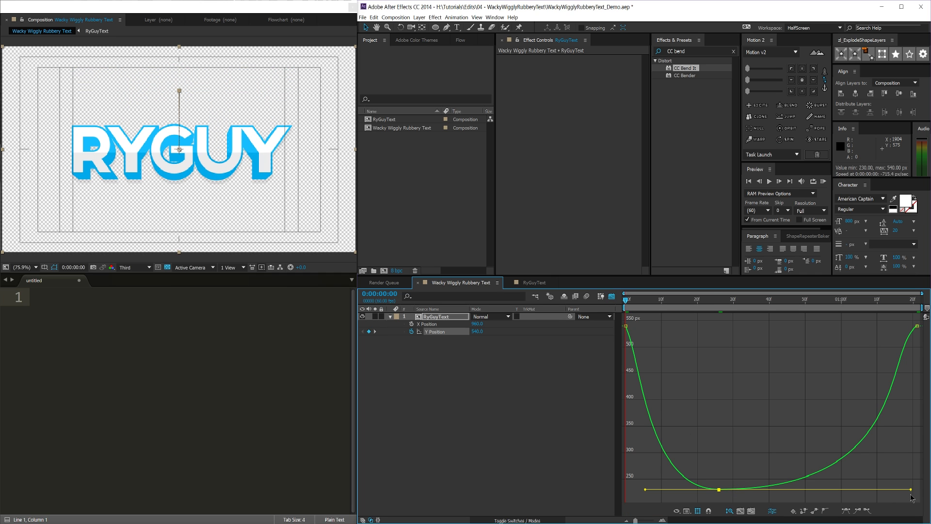
drag(912, 490, 721, 361)
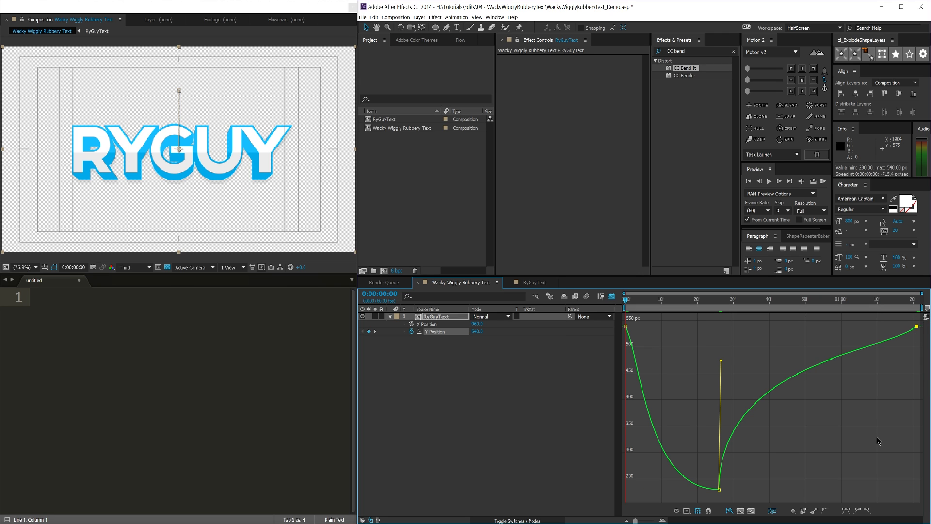
click(857, 511)
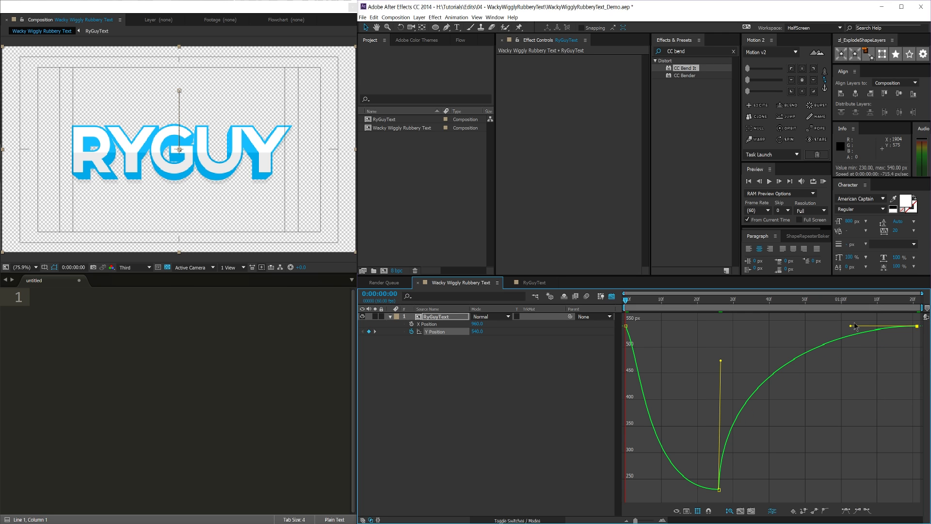
drag(854, 327, 814, 327)
click(891, 329)
click(722, 355)
key(KP_0)
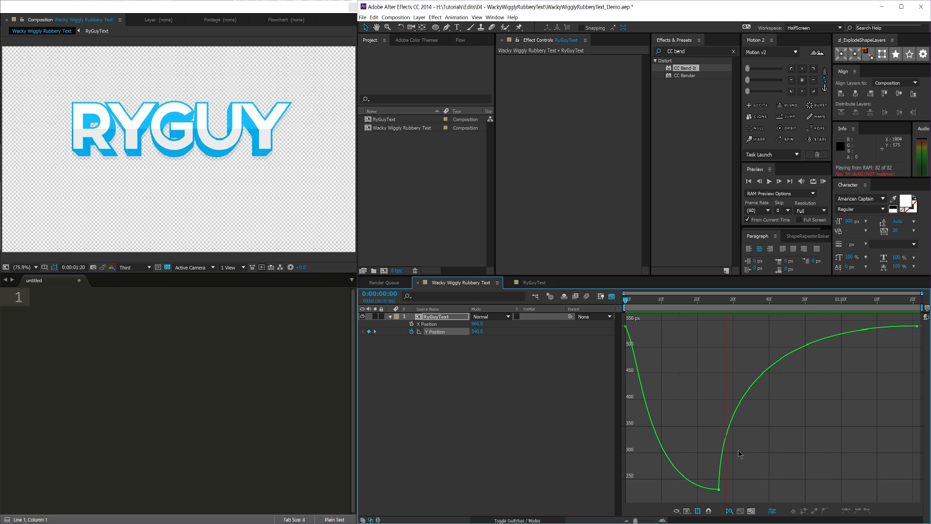
key(space)
Refine the middle keyframe's outgoing handle and the last keyframe's ease, then preview
click(716, 442)
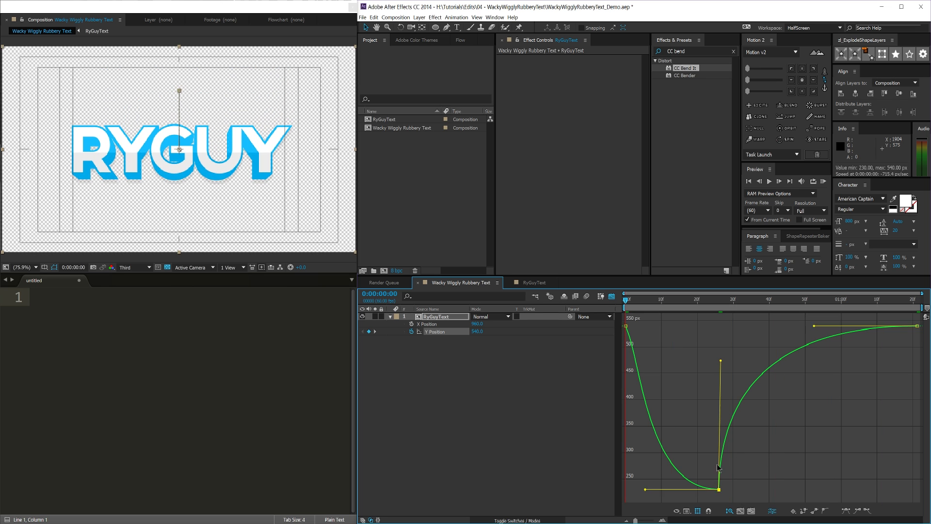
drag(721, 361, 746, 493)
drag(816, 328, 716, 330)
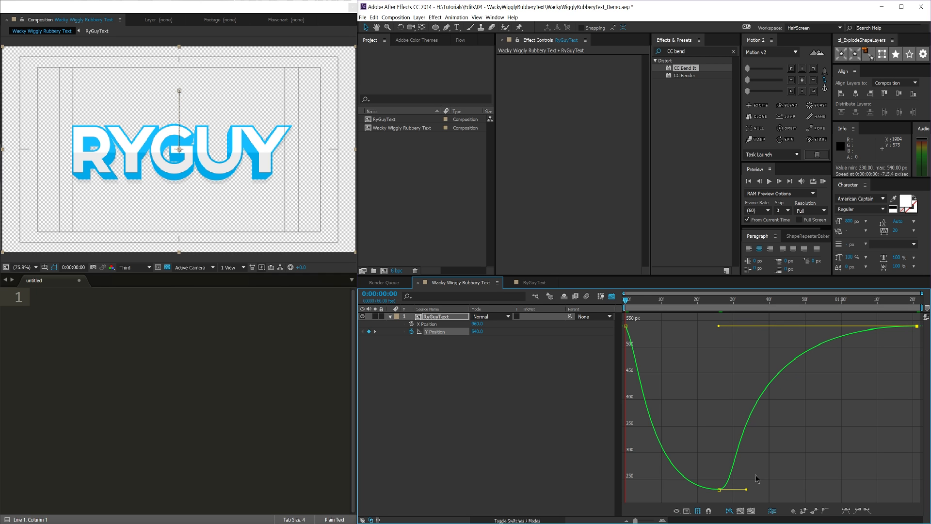
drag(747, 490, 752, 490)
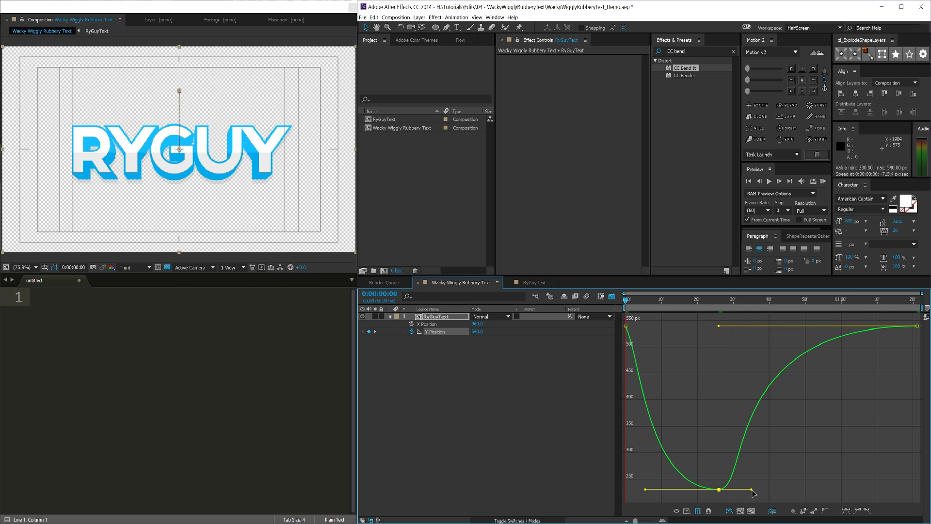
key(space)
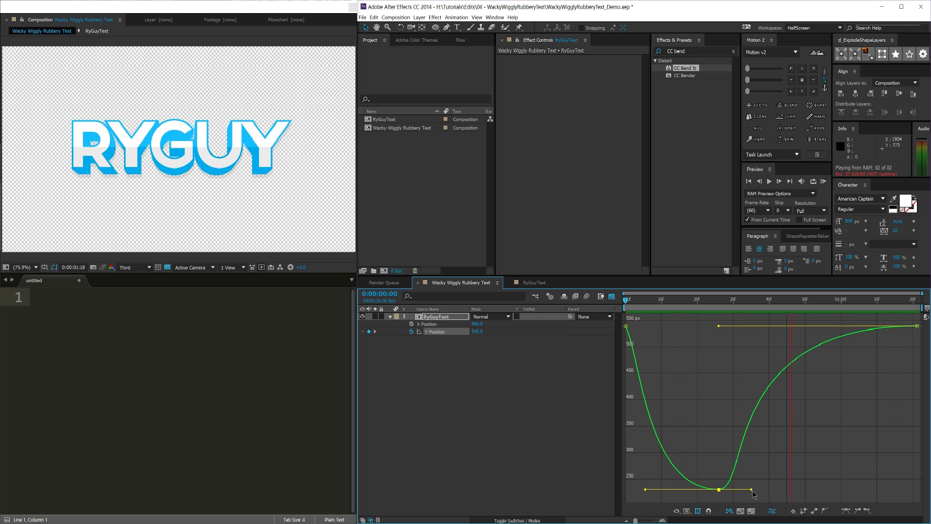
key(space)
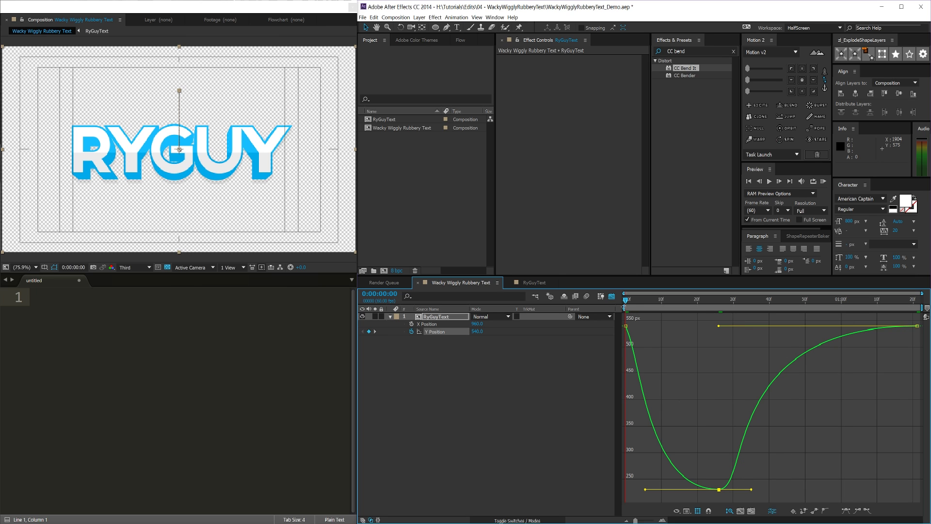
Save with Ctrl+S and drop CC Bend It from Effects & Presets onto RyGuyText
click(611, 296)
click(761, 386)
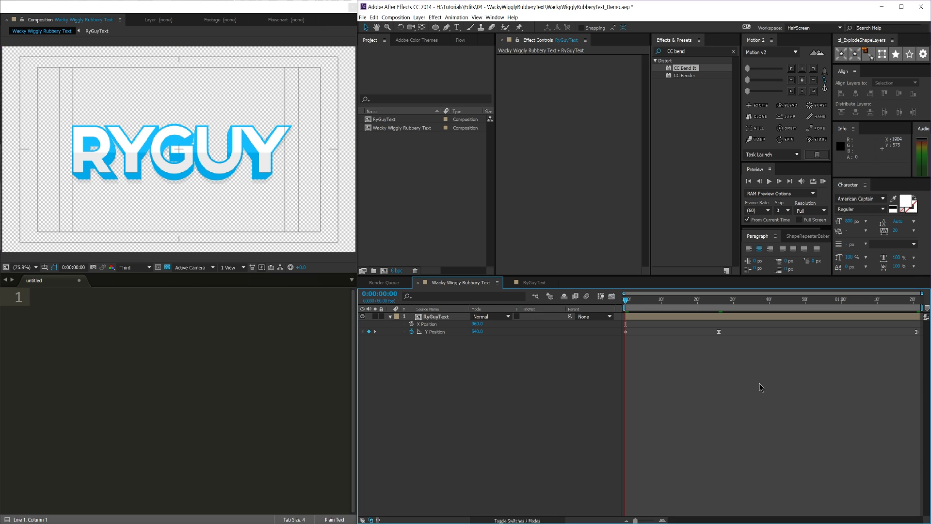
key(ctrl+s)
click(708, 108)
drag(688, 68, 431, 320)
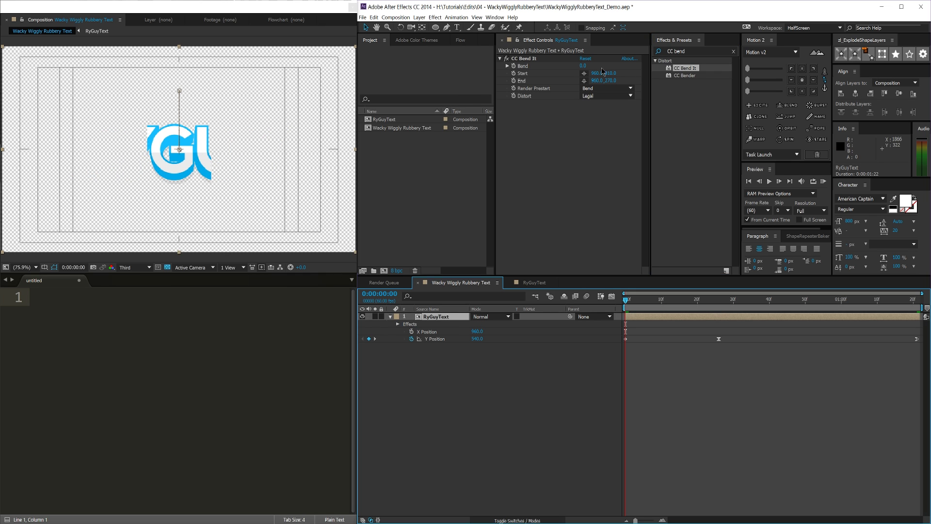
Place CC Bend It's Start point on the logo at 961.3, 539.9
click(524, 76)
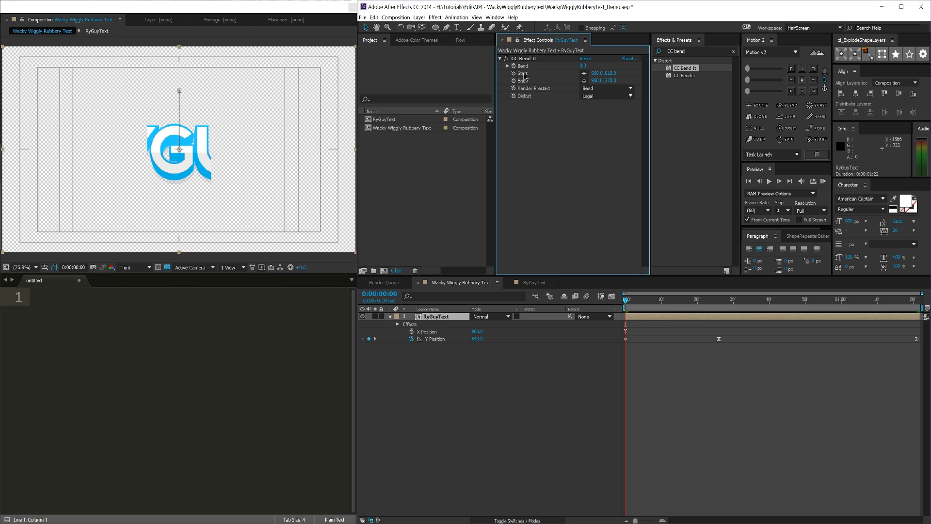
click(584, 73)
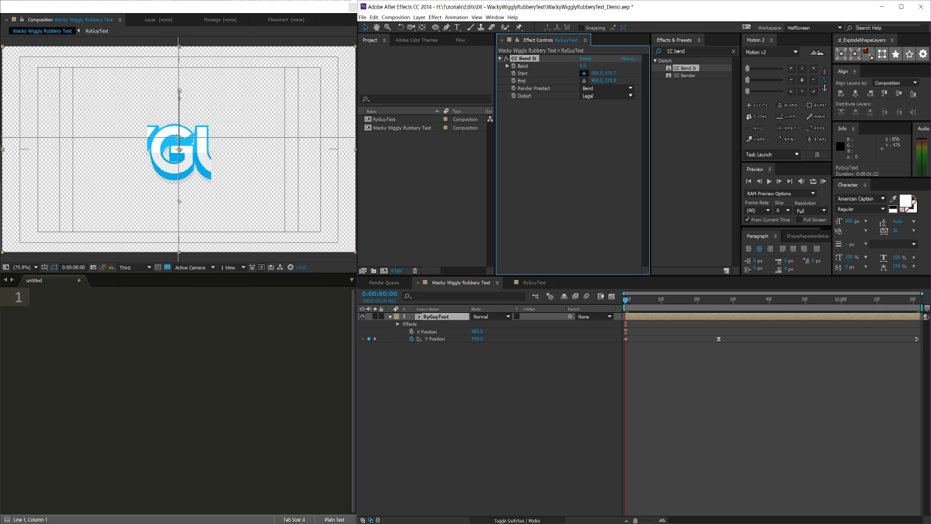
click(163, 154)
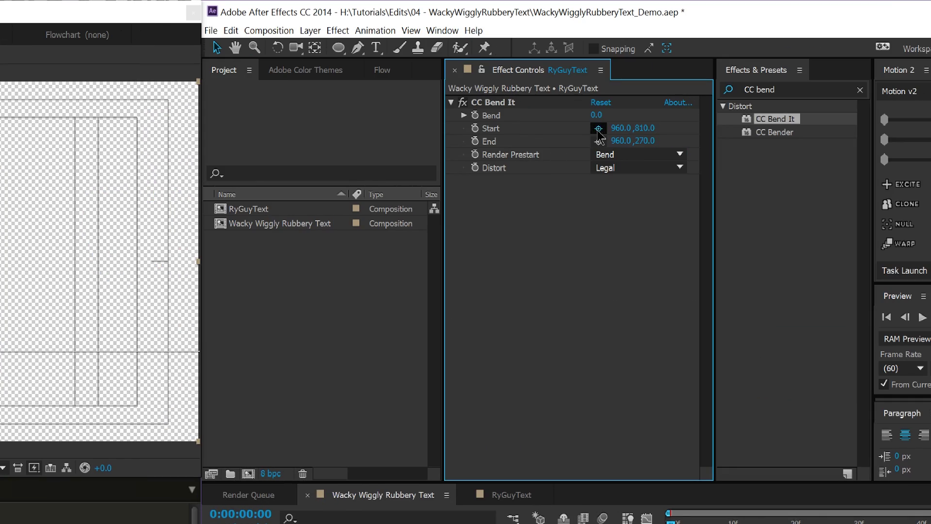
click(599, 128)
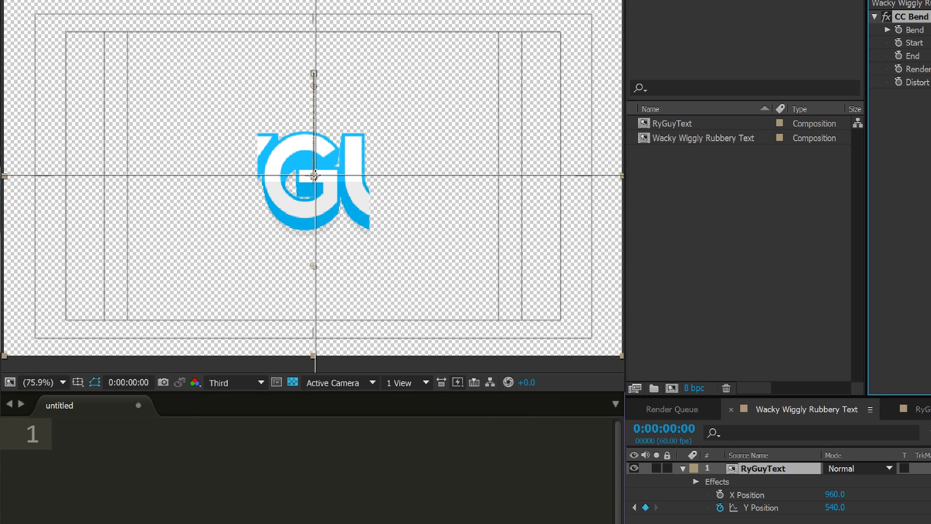
click(314, 177)
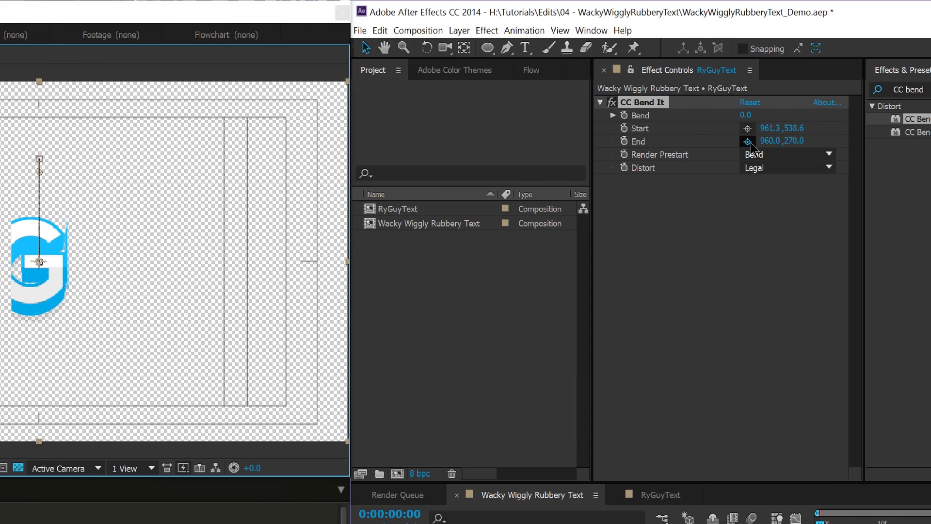
Set the End point at 372.7, 538.6 and test-bend the RYGUY text
click(747, 141)
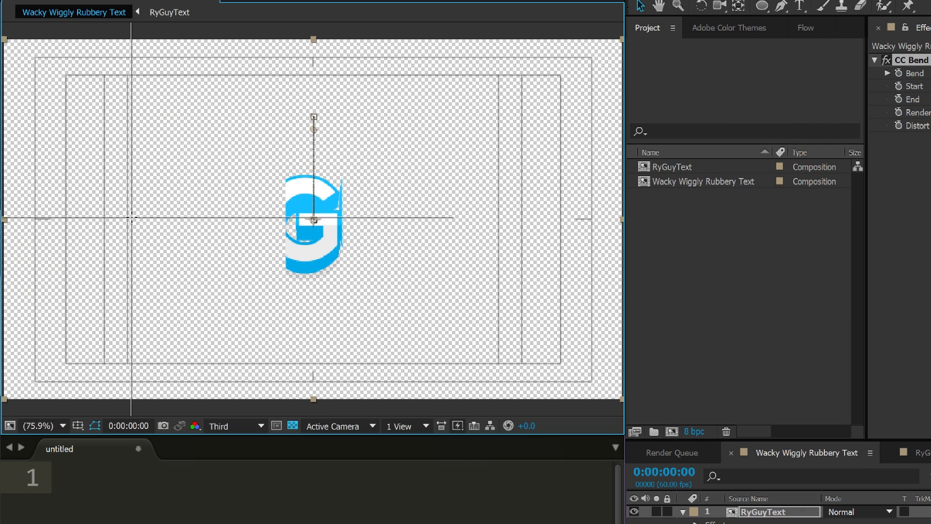
click(103, 218)
mouse_move(103, 218)
mouse_down()
mouse_move(505, 220)
mouse_move(87, 203)
mouse_move(137, 217)
mouse_move(123, 220)
mouse_up()
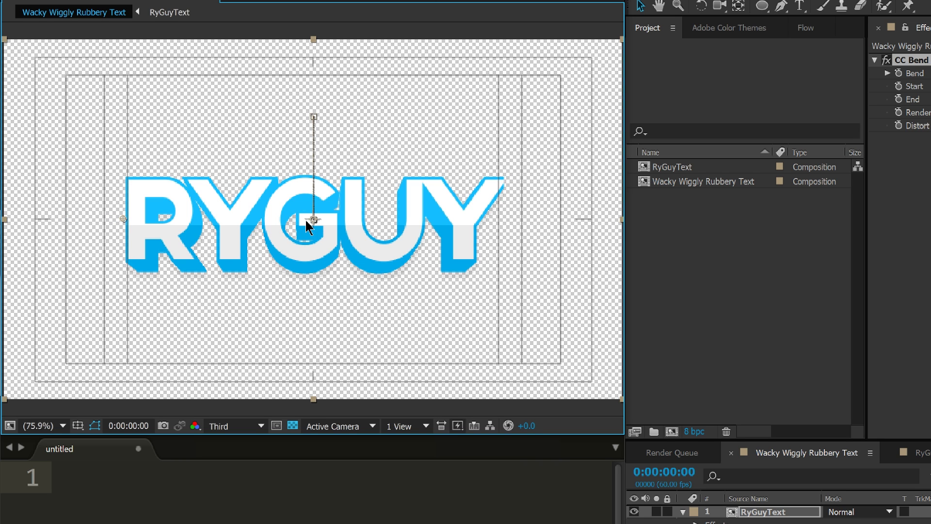
mouse_move(312, 218)
mouse_down()
mouse_move(310, 176)
mouse_move(313, 261)
mouse_move(312, 160)
mouse_move(314, 219)
mouse_up()
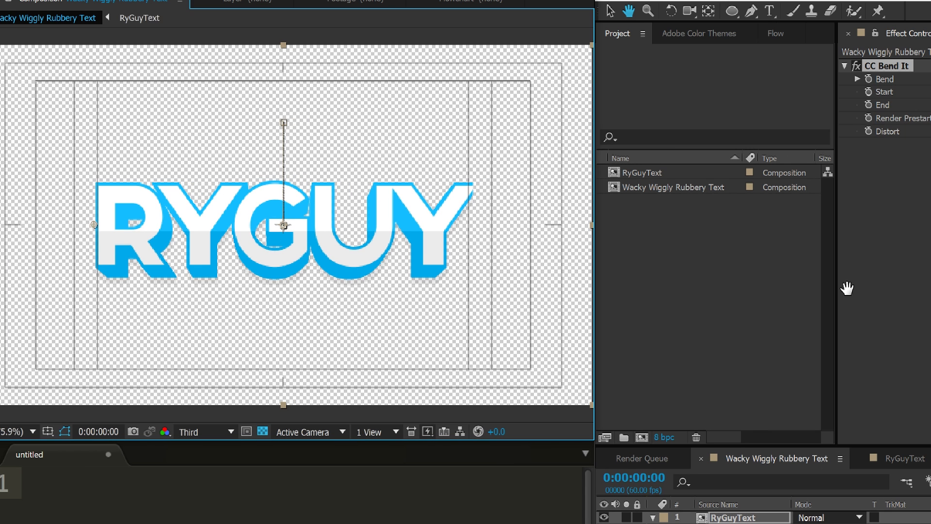
Preview the animation, keep Render Prestart on Bend, and set Distort to Extended
key(h)
key(v)
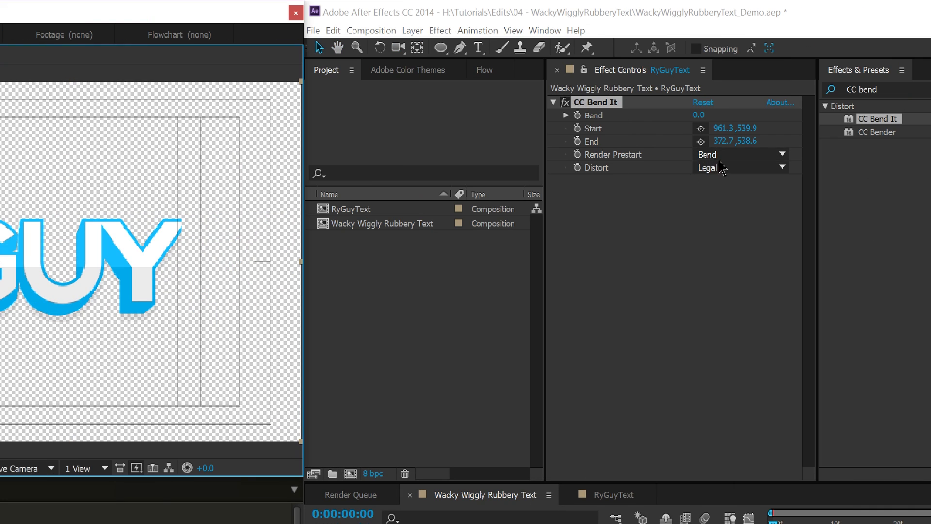
key(space)
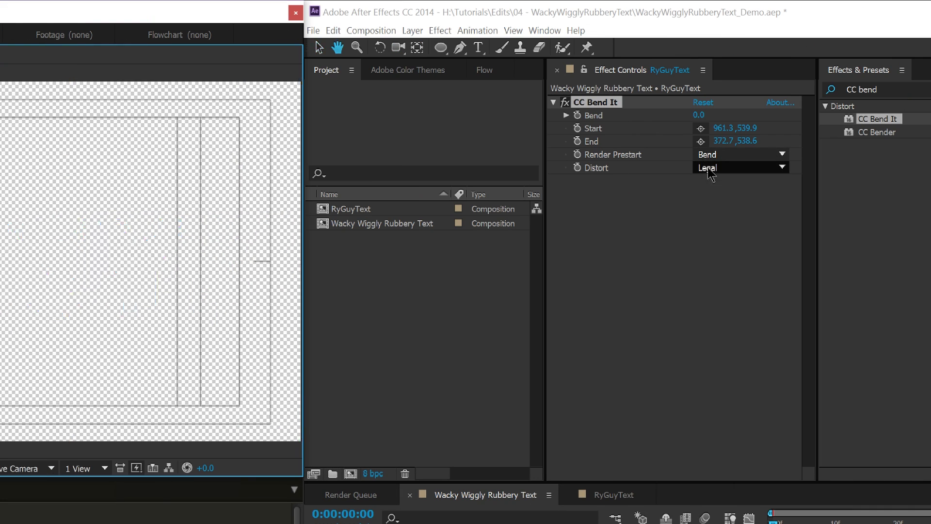
key(space)
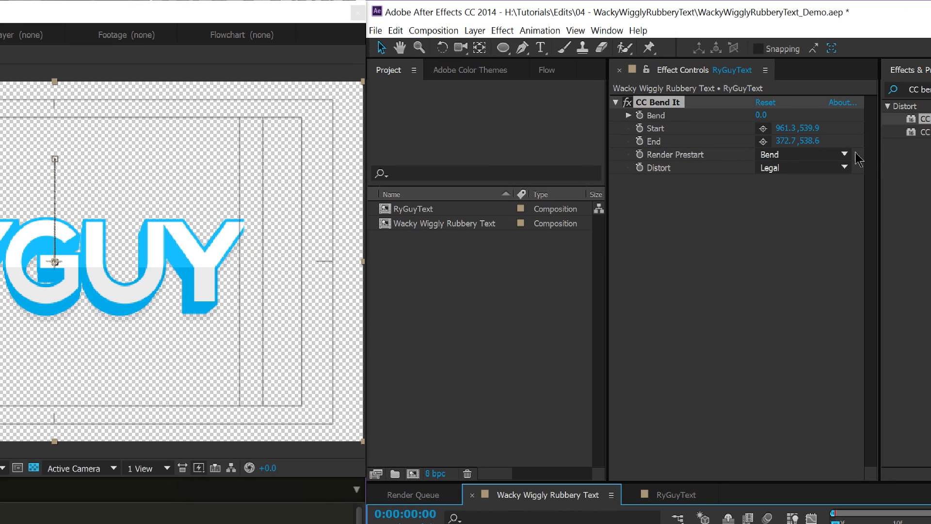
click(916, 155)
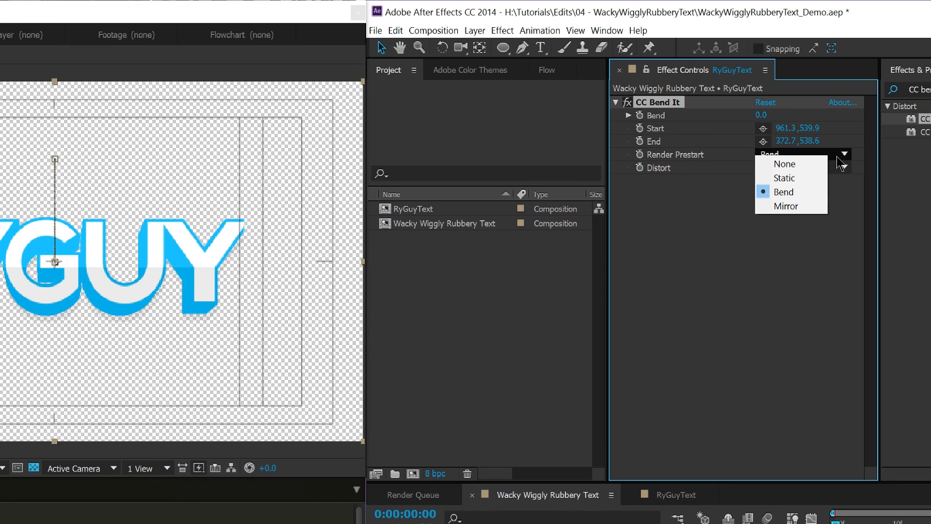
click(786, 193)
click(792, 167)
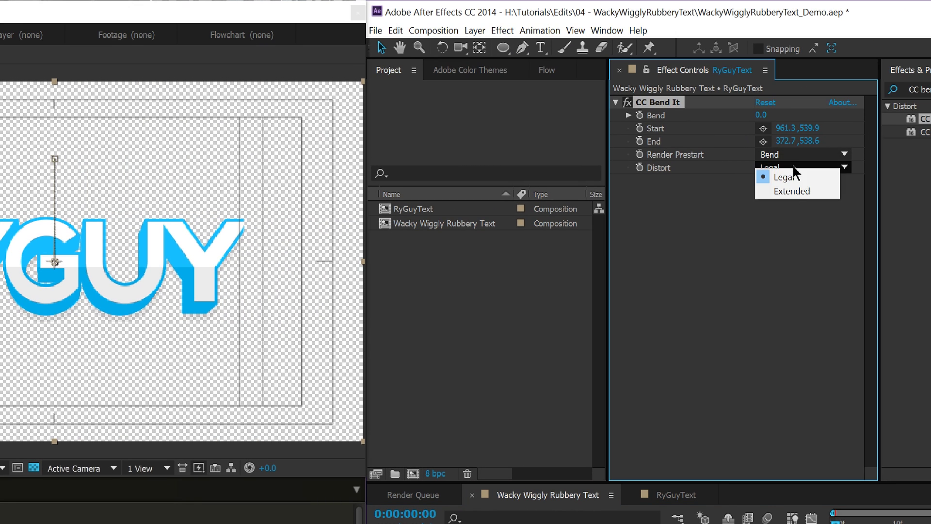
click(796, 192)
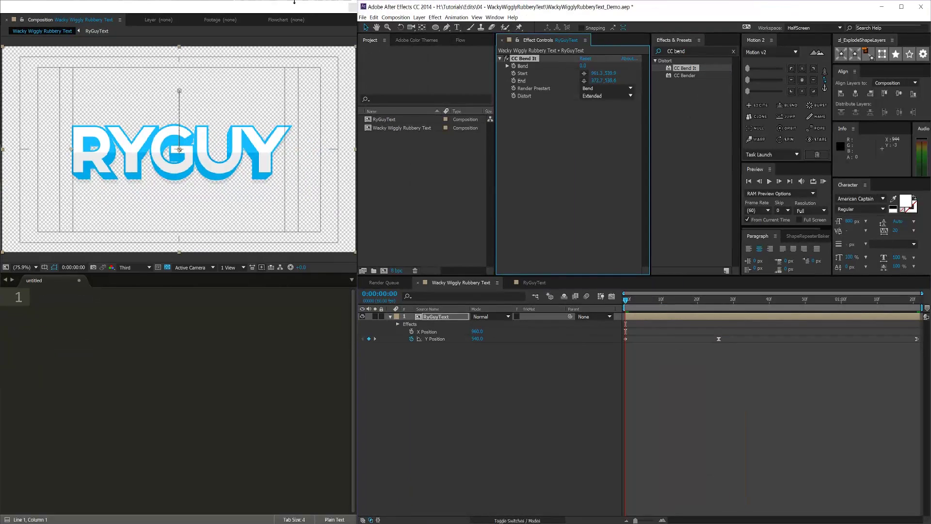
drag(585, 72, 600, 141)
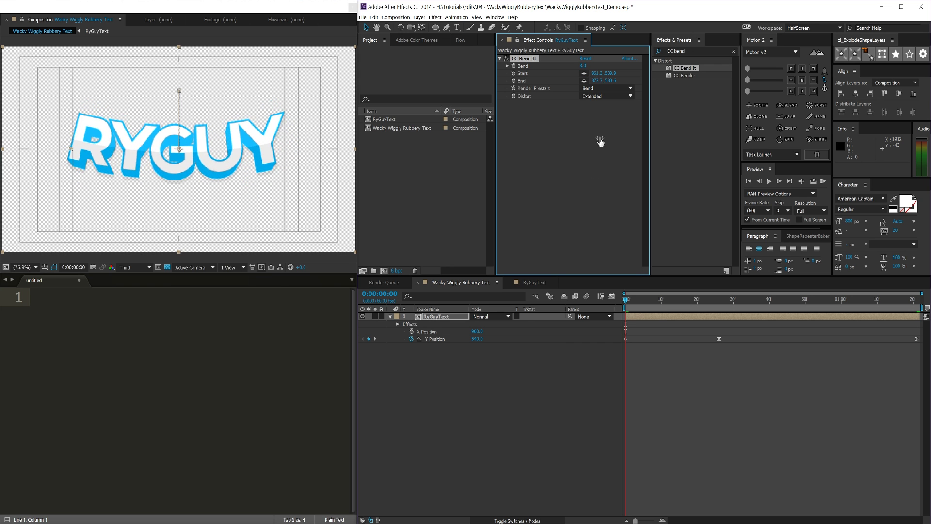
click(461, 324)
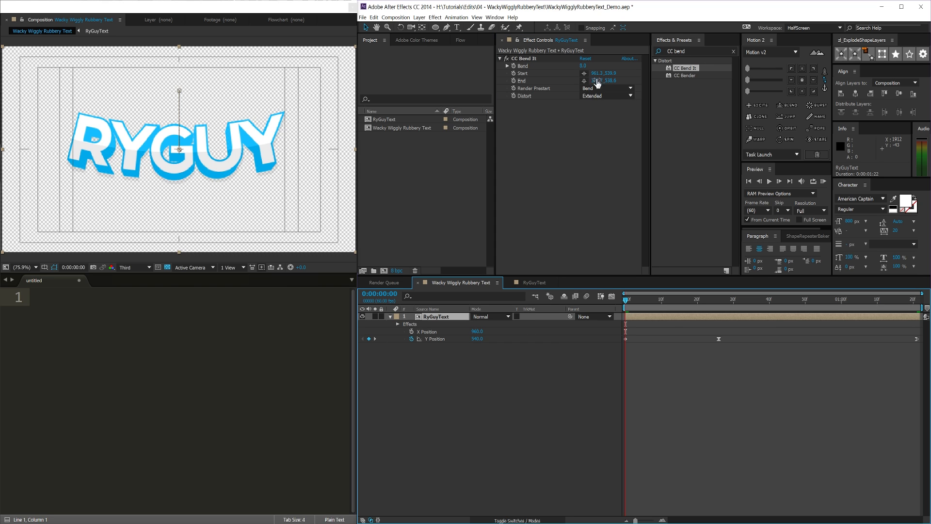
click(583, 66)
text(0)
key(Return)
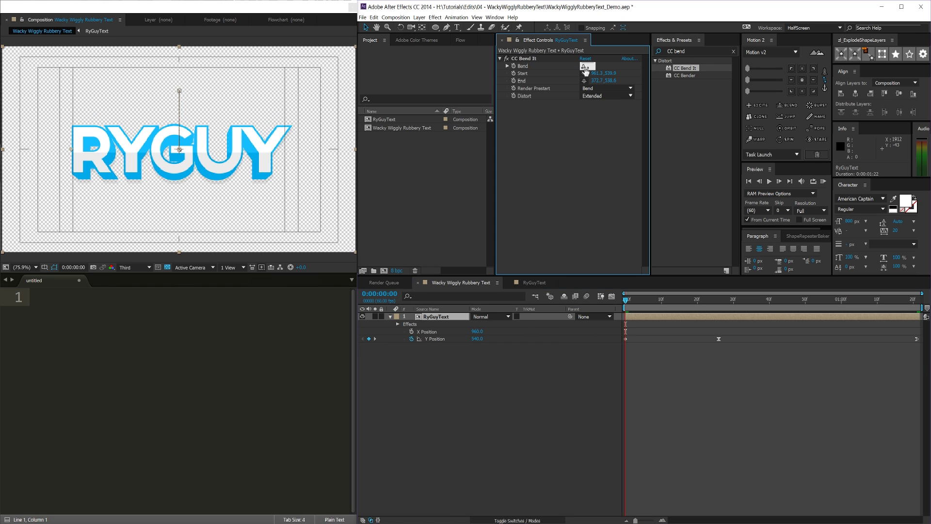
Open the RyGuyText precomp and shrink its Composition Settings width to 1214 and reduce height
double_click(450, 318)
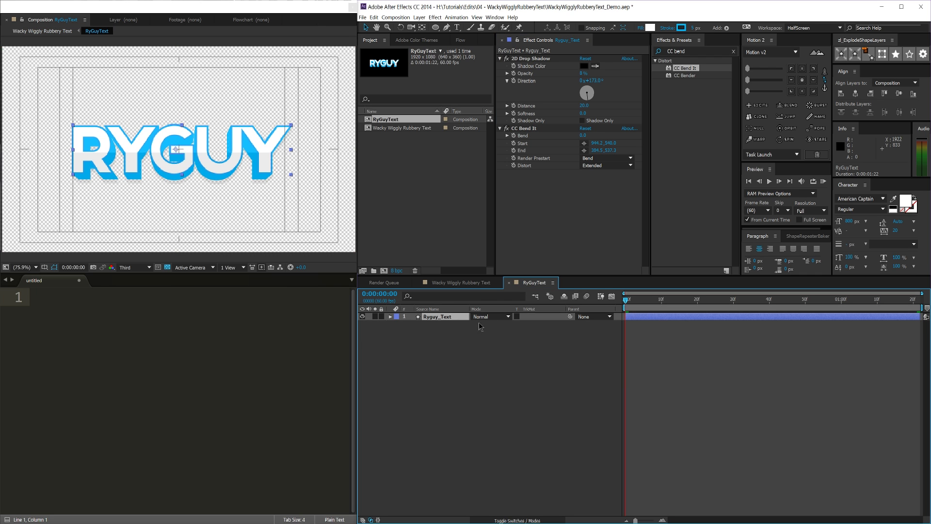
click(480, 285)
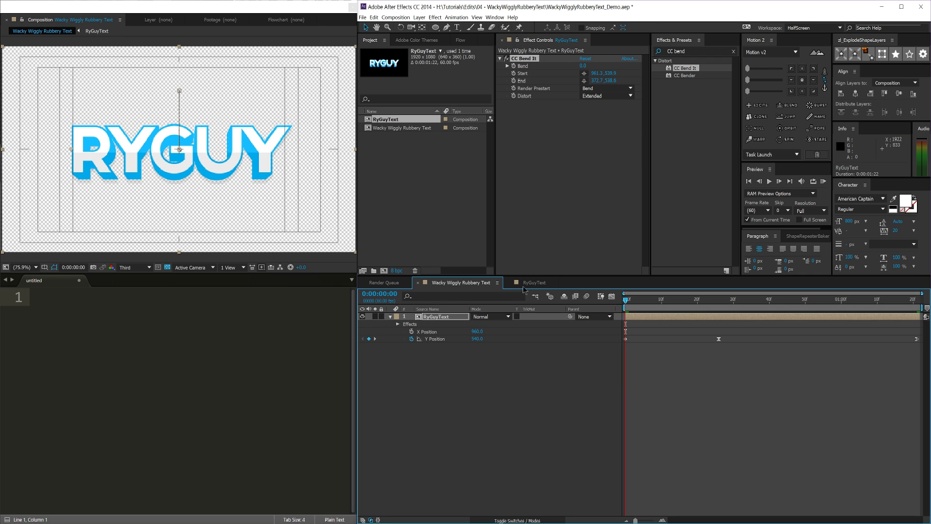
click(526, 284)
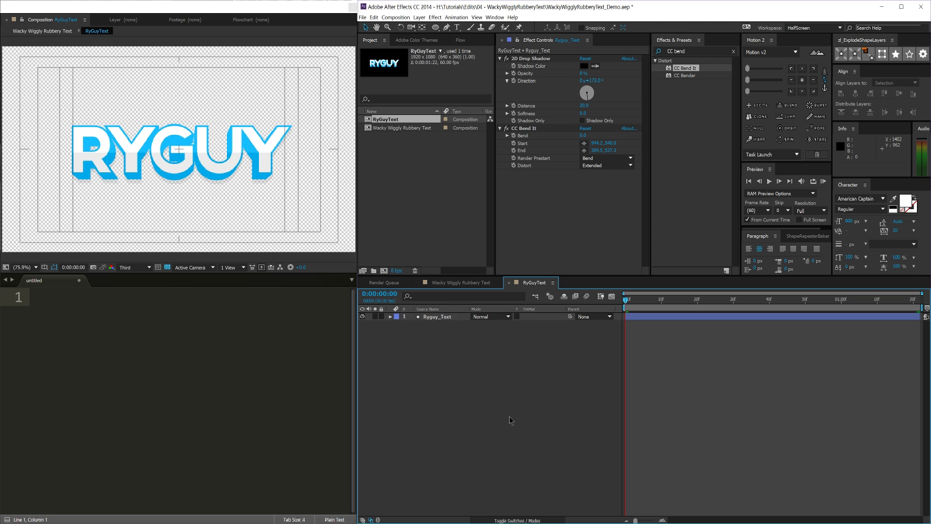
key(ctrl+k)
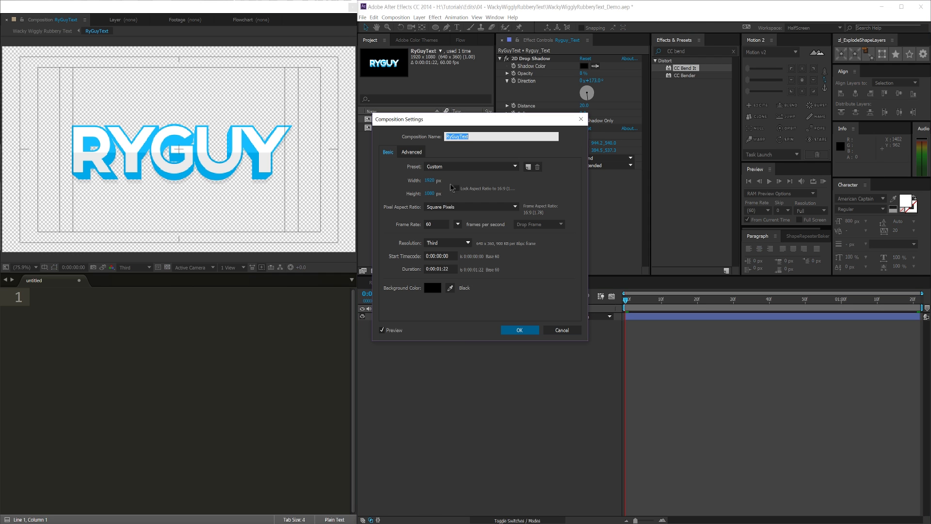
drag(431, 183, 419, 180)
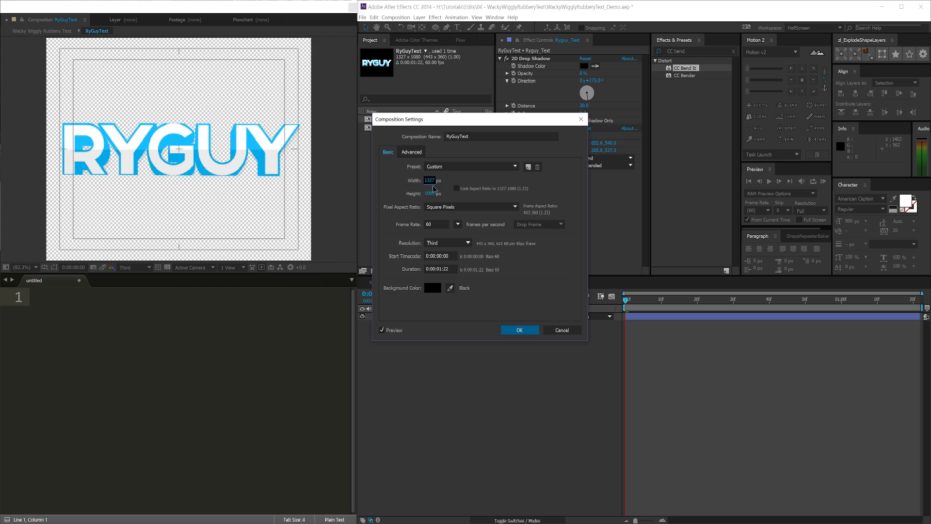
drag(431, 187, 338, 198)
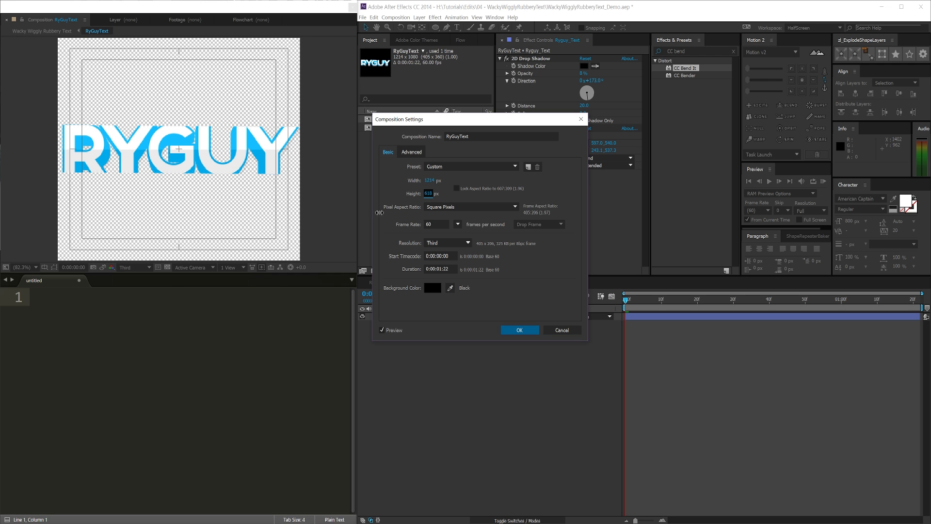
mouse_move(402, 199)
mouse_down()
mouse_move(361, 200)
mouse_move(405, 201)
mouse_move(391, 199)
mouse_up()
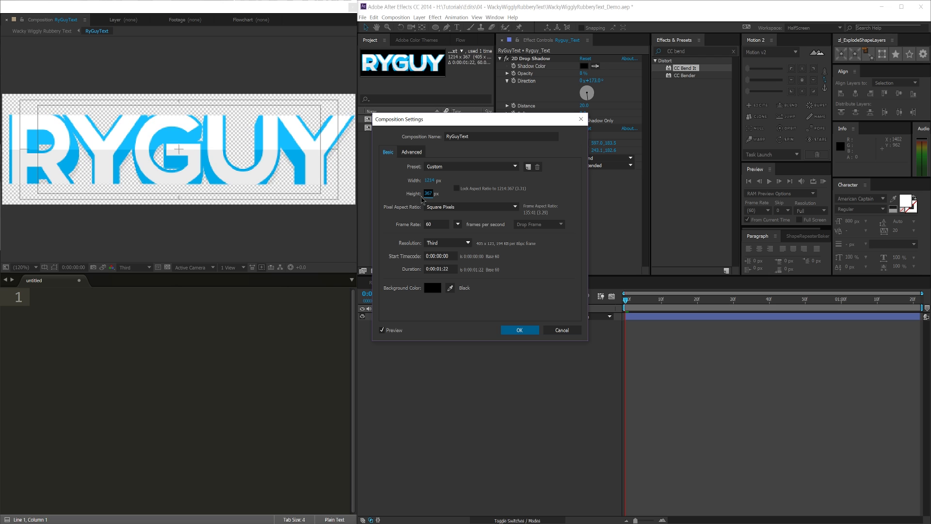
click(519, 329)
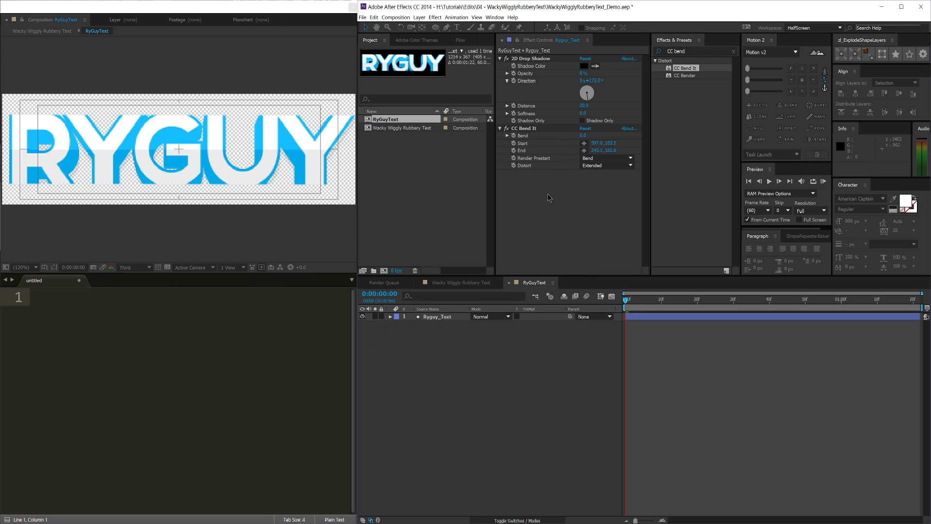
Delete the precomp's CC Bend It, set the height to 343, and return to the main comp
click(523, 129)
key(Delete)
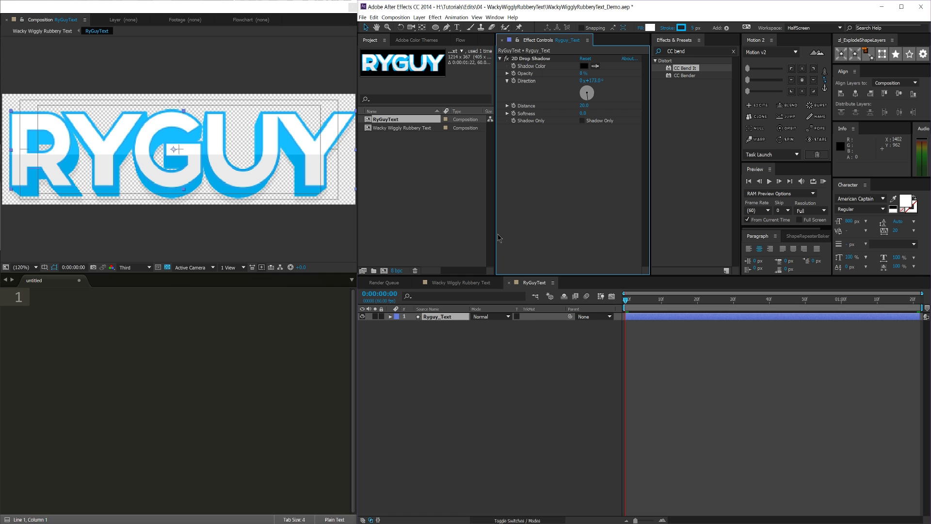
key(ctrl+k)
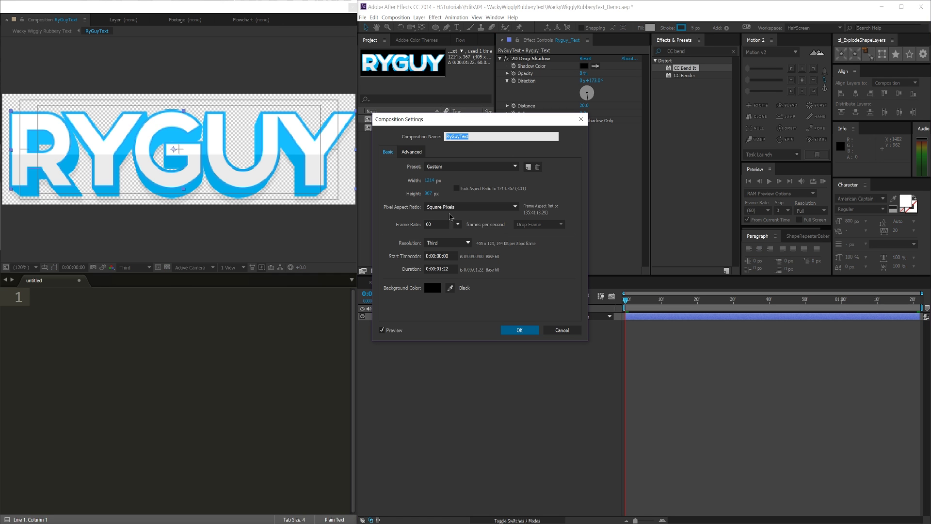
drag(430, 195, 427, 195)
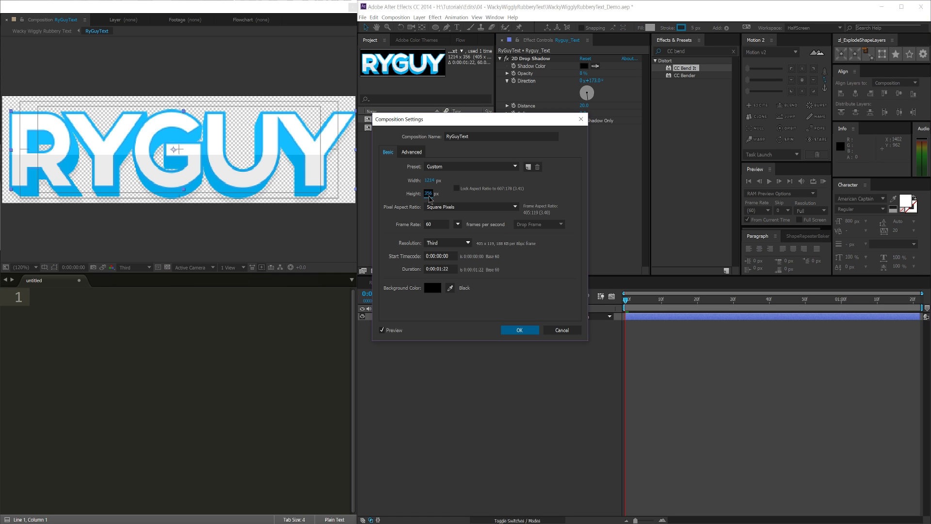
click(428, 194)
click(520, 330)
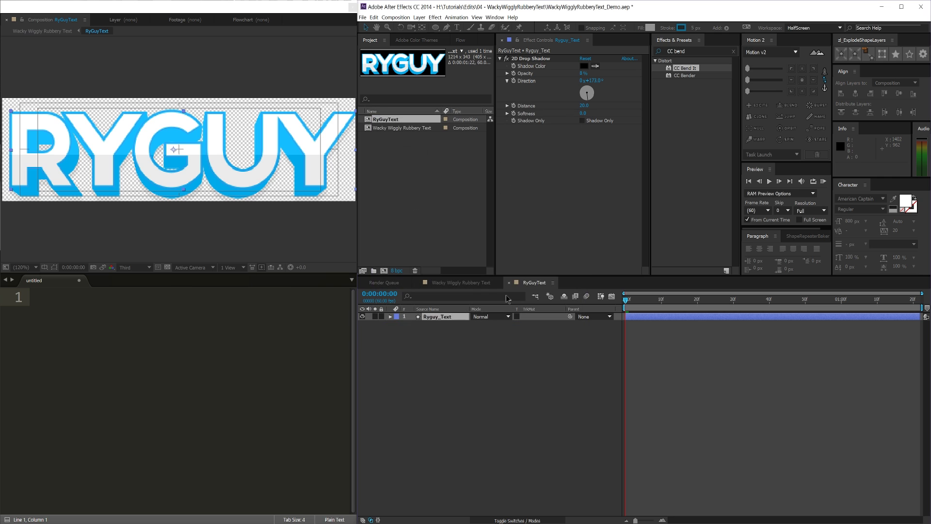
click(483, 286)
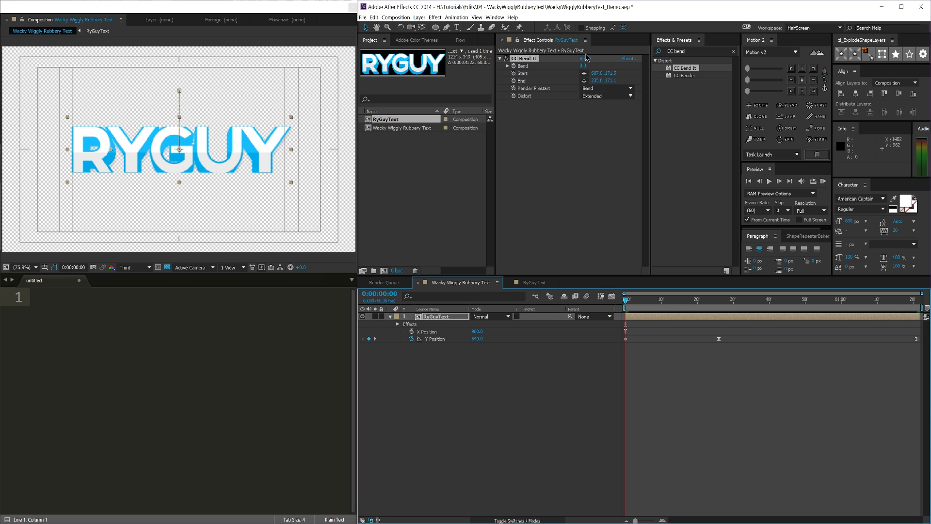
After undoing a test bend, find 'grow' in Effects & Presets and apply Grow Bounds above CC Bend It
mouse_move(584, 71)
mouse_down()
mouse_move(575, 70)
mouse_move(592, 70)
mouse_move(573, 69)
mouse_move(590, 78)
mouse_up()
key(ctrl+z)
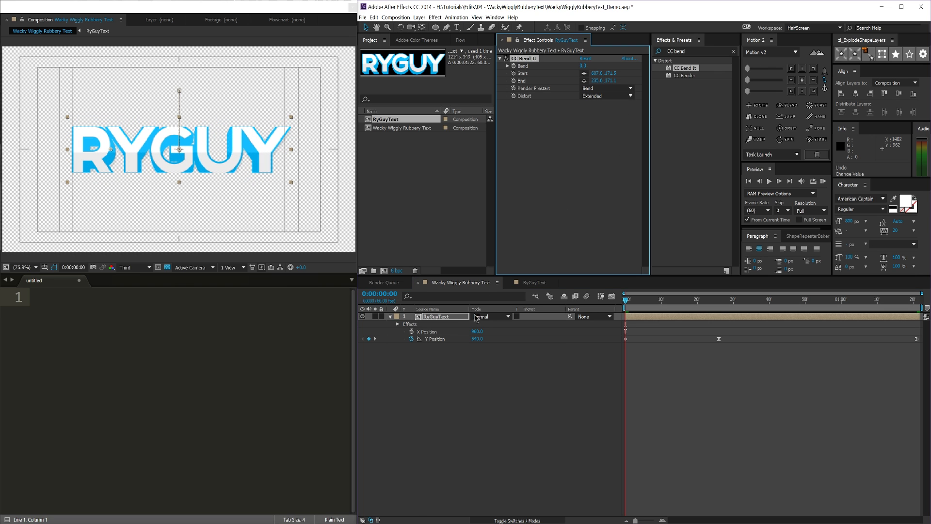
click(698, 51)
text(grow)
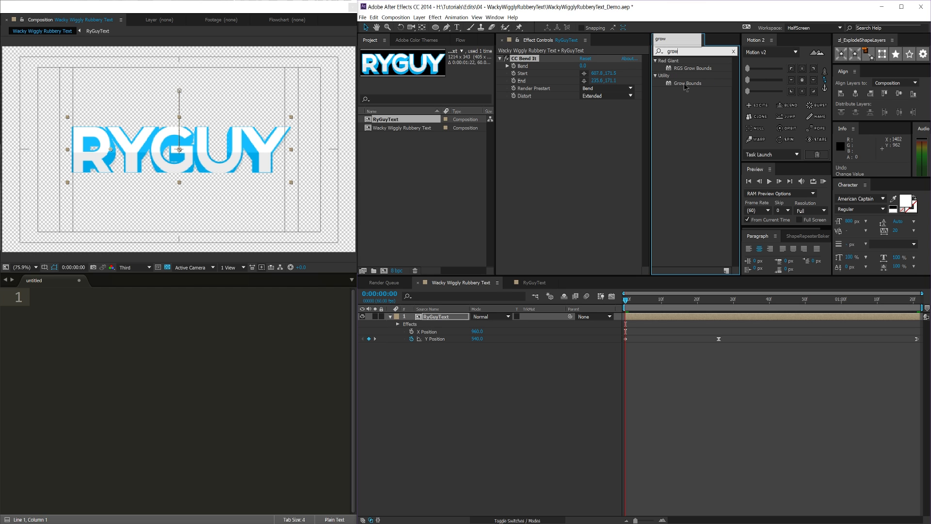
drag(685, 86, 555, 60)
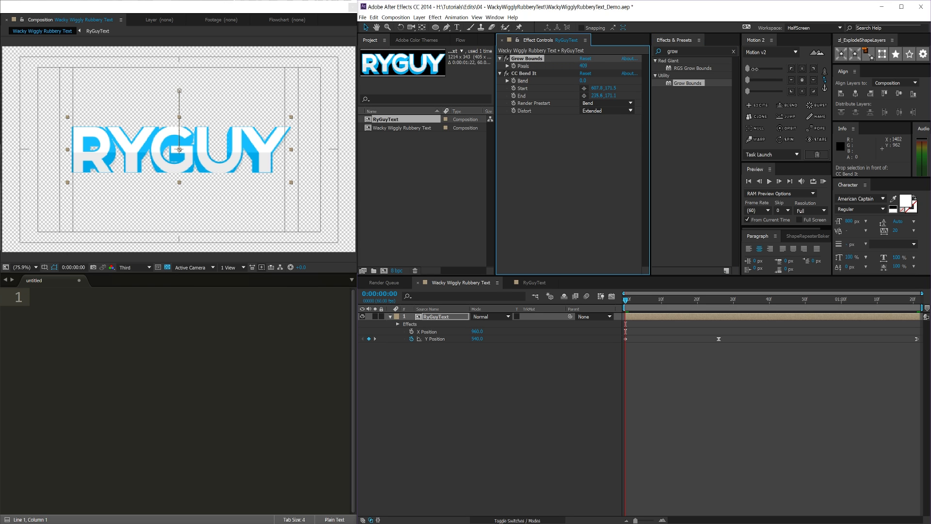
Set Grow Bounds Pixels to 755, keeping CC Bend It's Render Prestart on Bend and Distortion Extended
drag(587, 73, 726, 80)
click(607, 104)
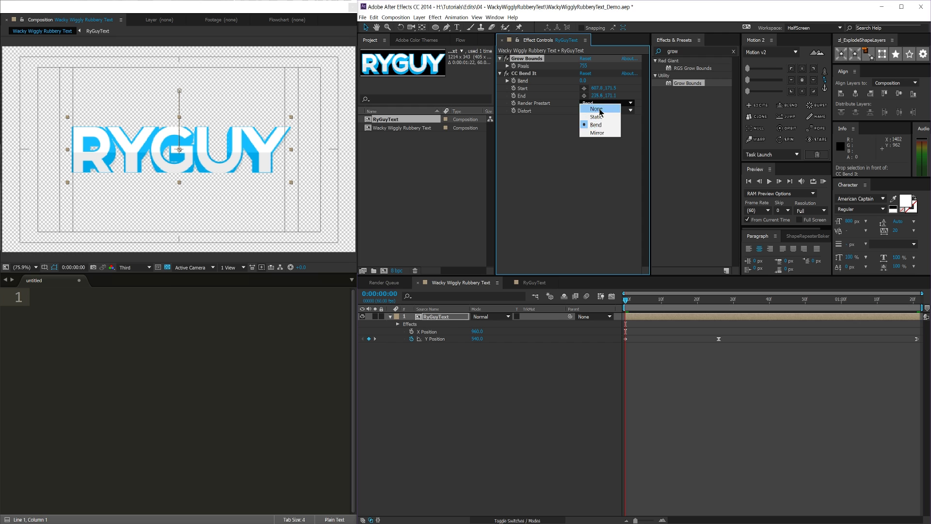
click(600, 109)
click(601, 103)
click(600, 126)
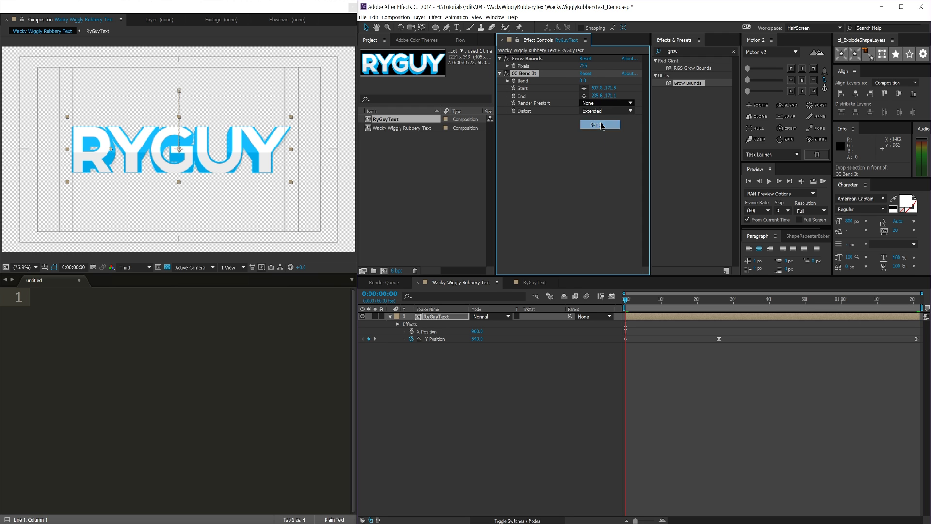
click(601, 110)
click(600, 125)
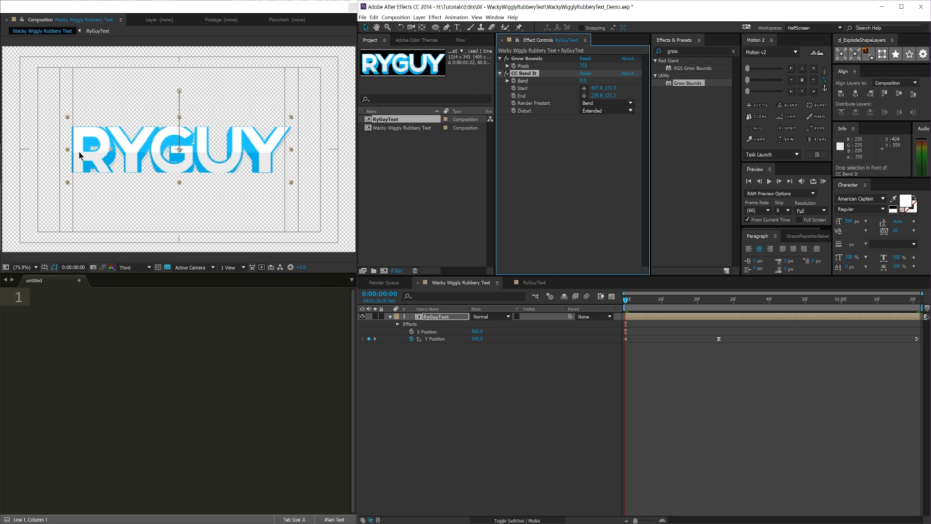
Undo an accidental scale of the RYGUY layer and scrub CC Bend It's Bend to test it
mouse_move(77, 151)
mouse_down()
mouse_move(133, 152)
mouse_move(68, 155)
mouse_up()
key(ctrl+z)
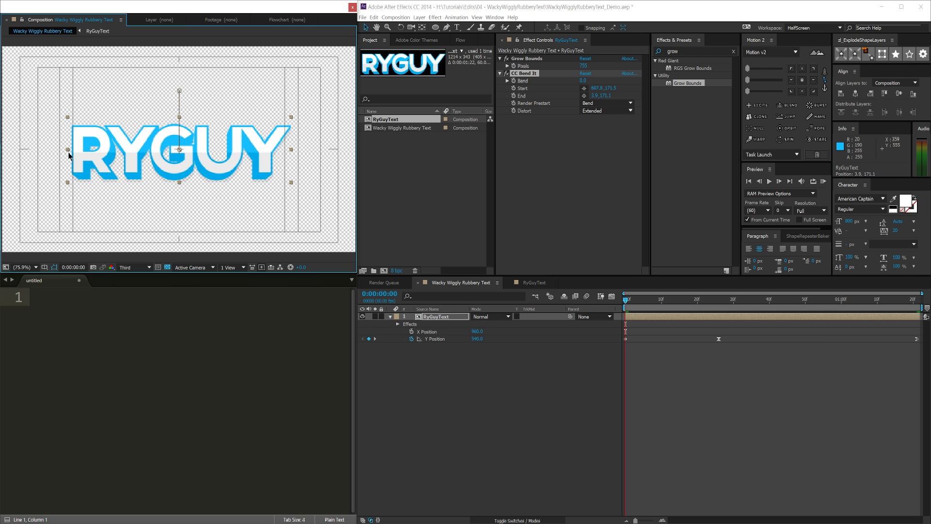
click(581, 68)
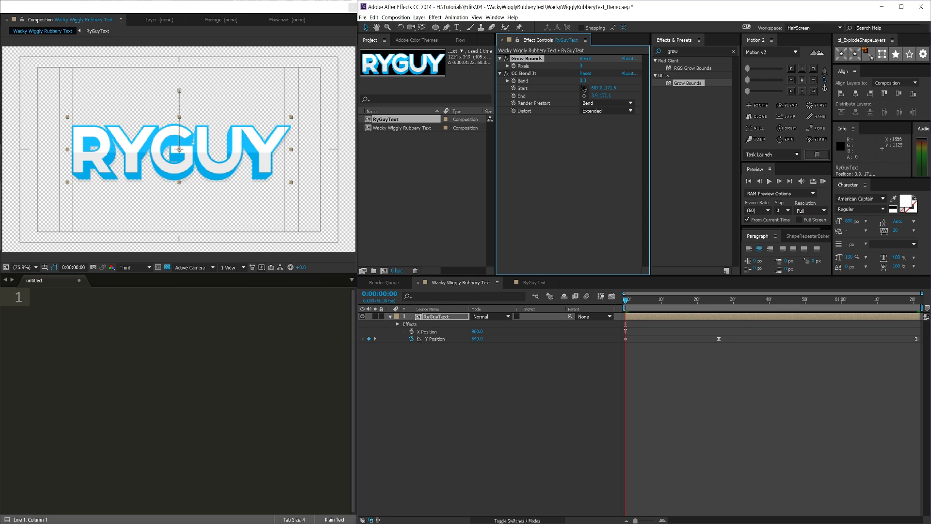
drag(582, 81, 549, 68)
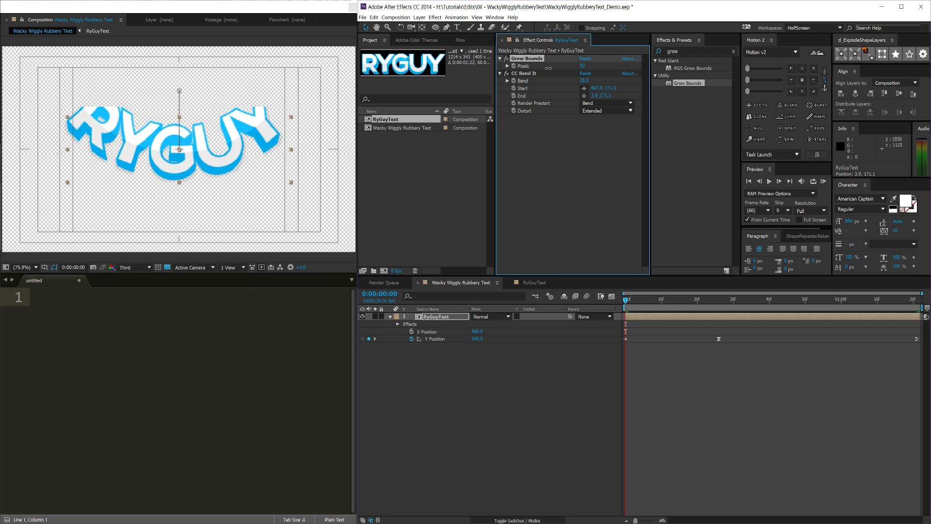
Set Grow Bounds Pixels to about 173 and scrub Bend back toward zero
click(581, 66)
text(0)
key(Return)
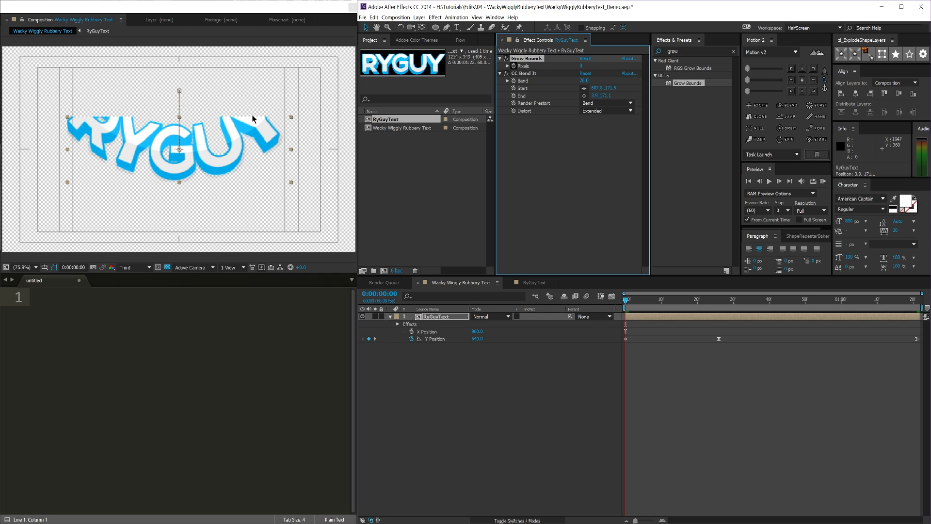
click(581, 67)
text(147)
key(Return)
drag(652, 72, 660, 74)
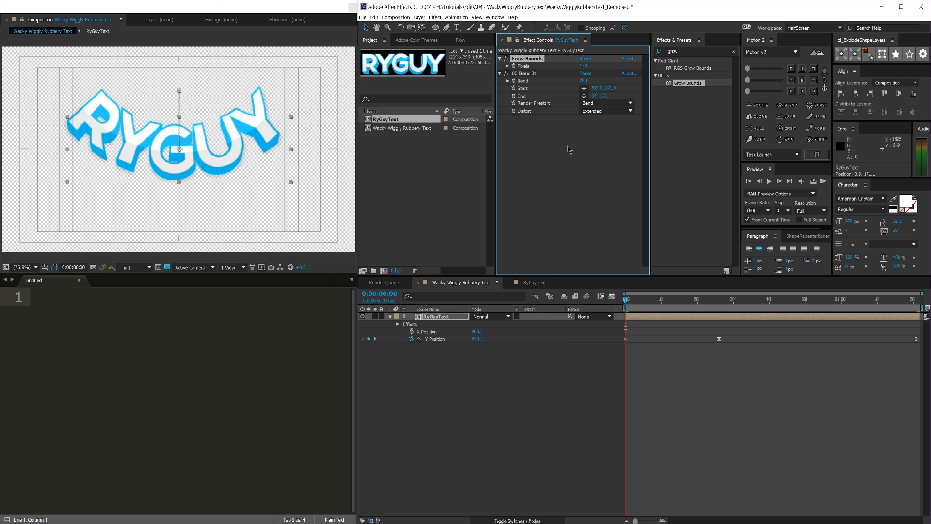
mouse_move(584, 81)
mouse_down()
mouse_move(563, 84)
mouse_move(588, 92)
mouse_move(584, 86)
mouse_up()
Set Bend to 0.0, then try bend values while scrubbing through RYGUY's rise
click(585, 81)
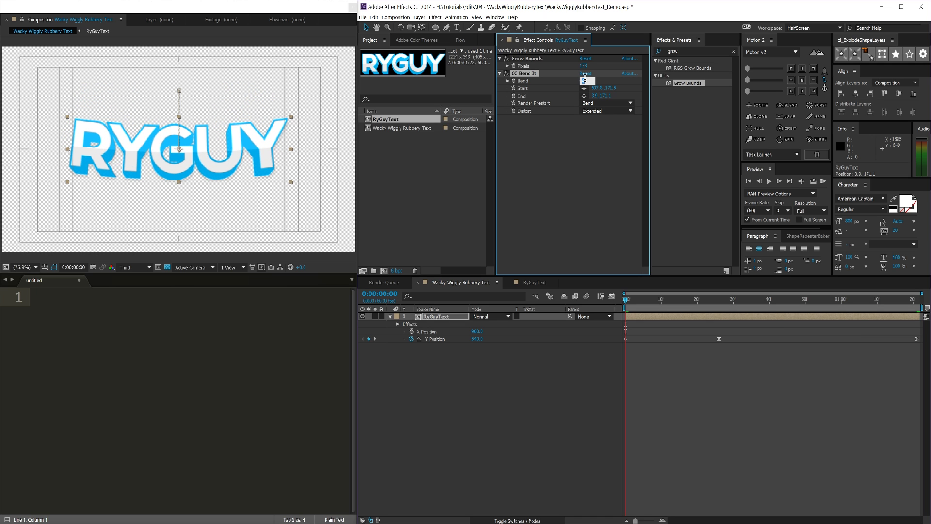
key(Return)
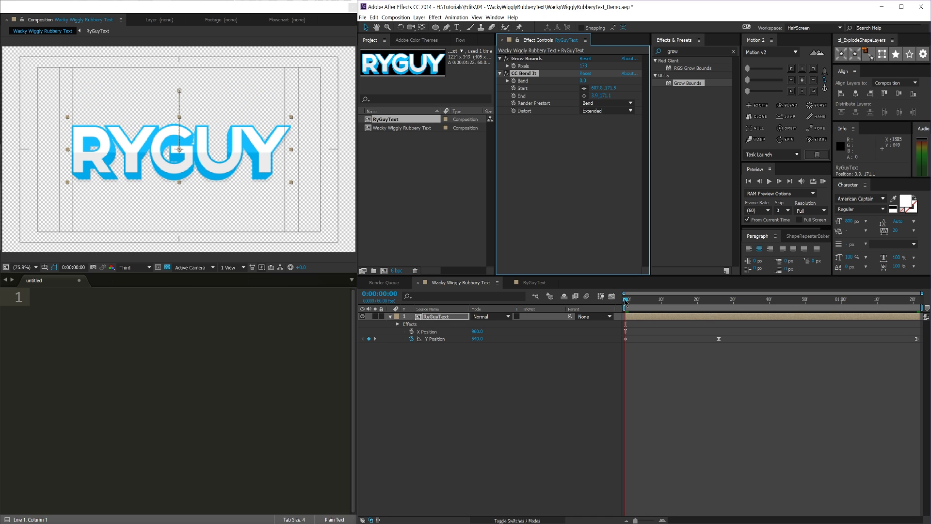
mouse_move(625, 301)
mouse_down()
mouse_move(848, 315)
mouse_move(620, 302)
mouse_move(632, 306)
mouse_up()
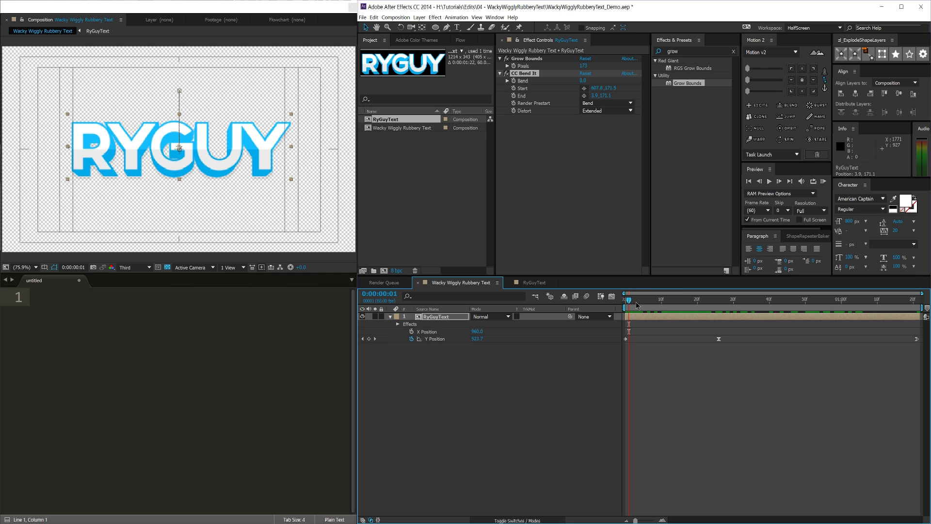
mouse_move(633, 304)
mouse_down()
mouse_move(618, 307)
mouse_move(664, 306)
mouse_move(616, 304)
mouse_move(640, 299)
mouse_up()
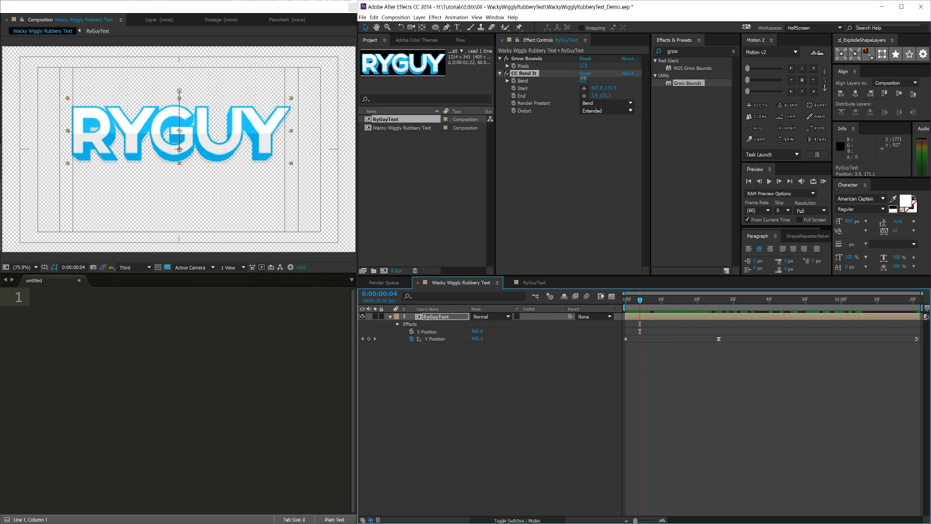
drag(580, 80, 582, 81)
drag(647, 304, 686, 301)
drag(584, 81, 597, 87)
At 0:00:00:00, enter Bend 0 and enable its stopwatch to create the first keyframe
click(665, 305)
key(Home)
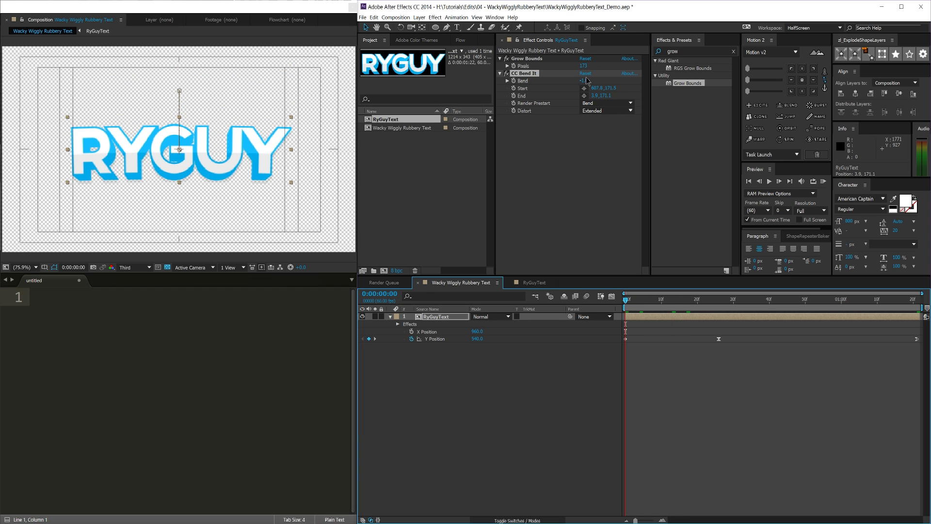
click(586, 81)
text(0)
key(Return)
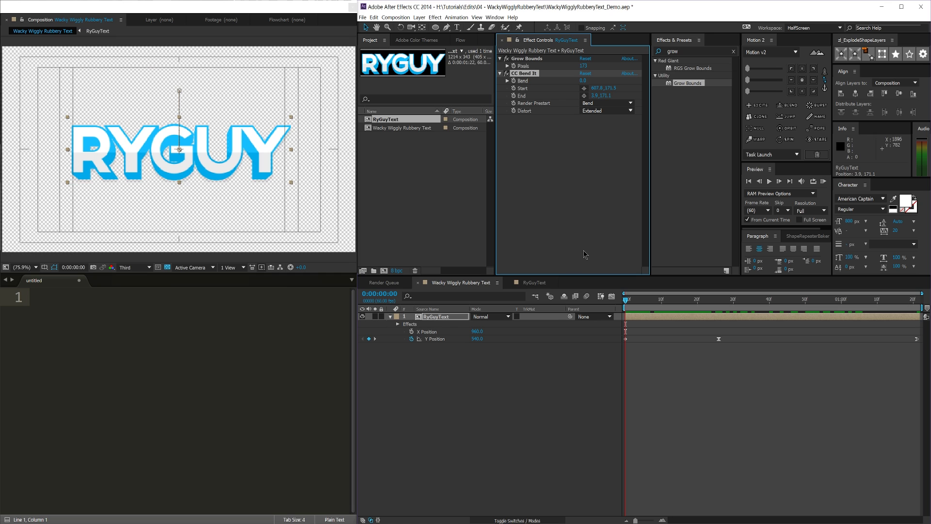
click(513, 81)
Reveal animated properties with U, move to frame 6, and keyframe Bend at -17
click(465, 322)
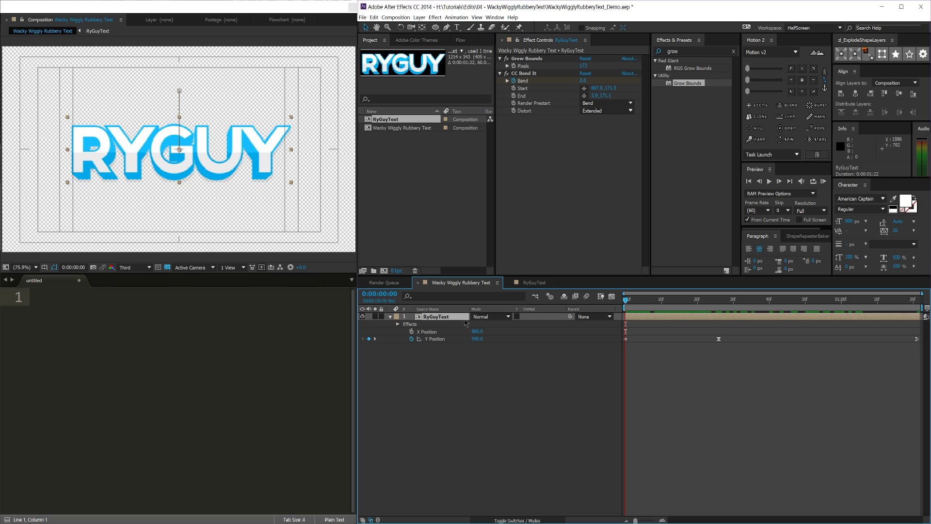
key(u)
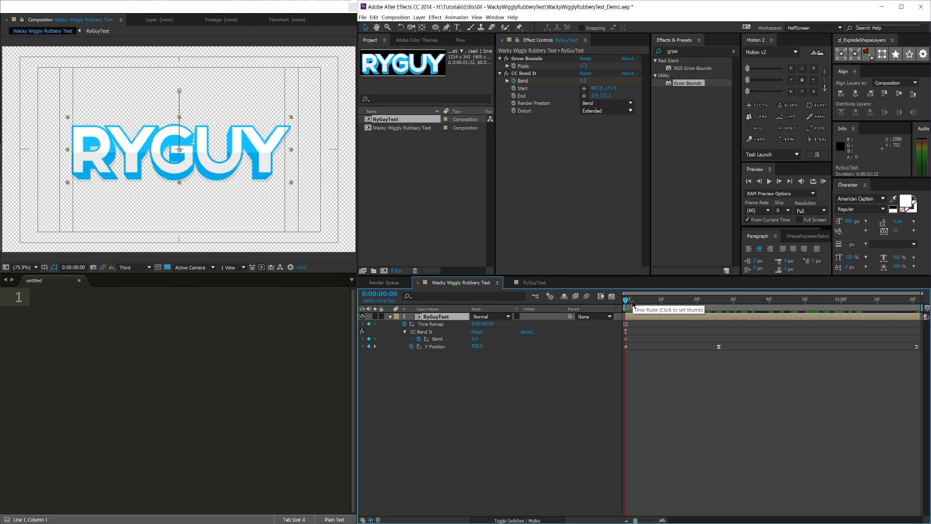
drag(626, 300, 649, 302)
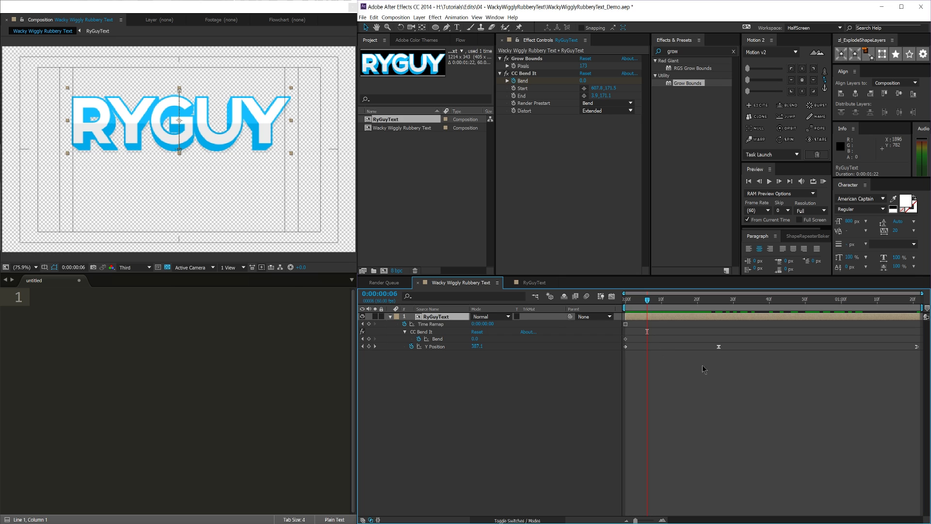
drag(743, 368, 619, 347)
click(696, 384)
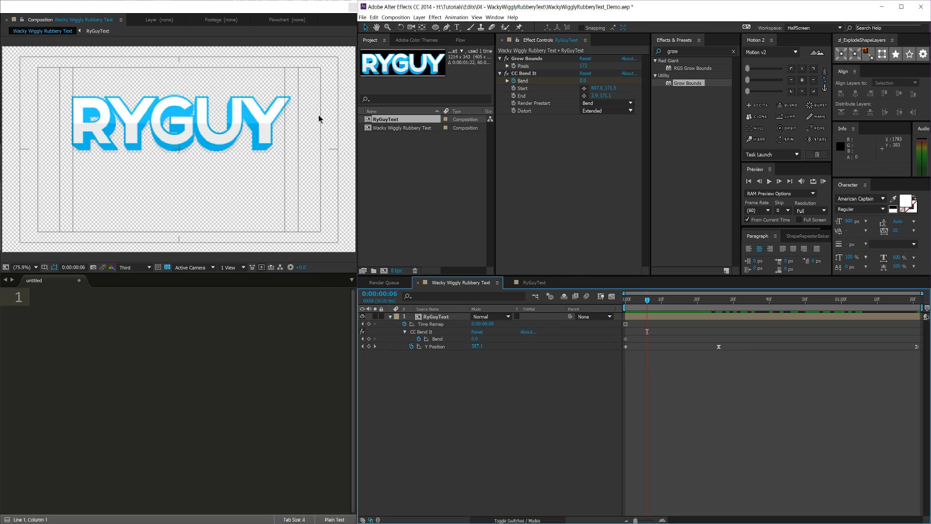
click(720, 321)
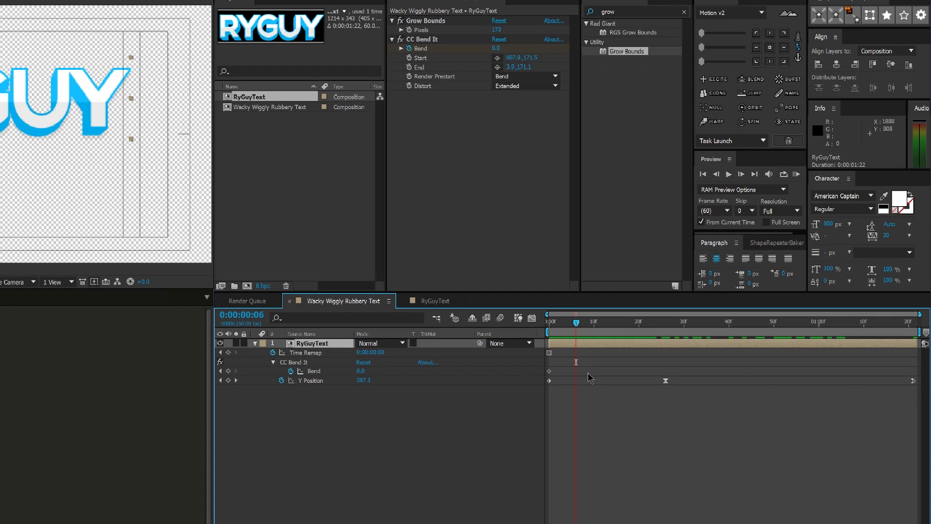
drag(722, 409, 538, 376)
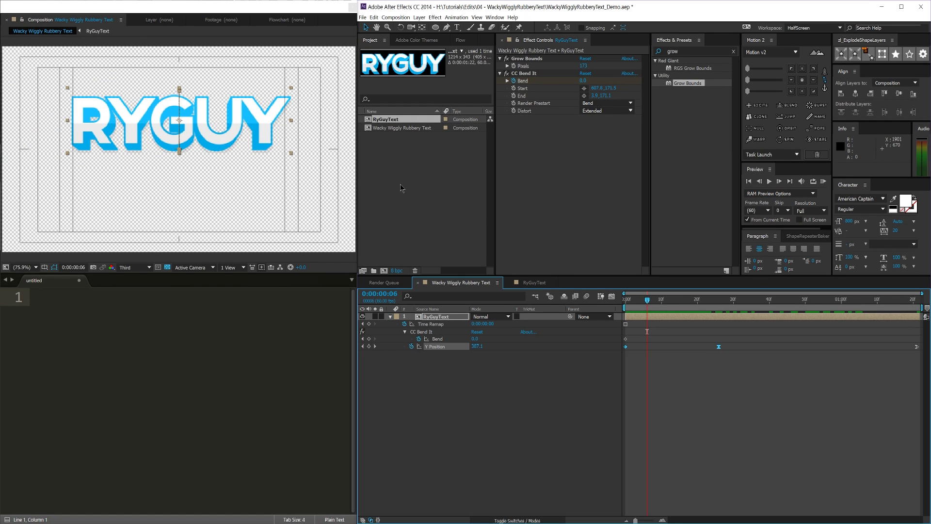
drag(583, 80, 577, 81)
drag(646, 299, 719, 300)
Keyframe Bend back to 0 at frame 26 and preview the animation from the start
click(586, 80)
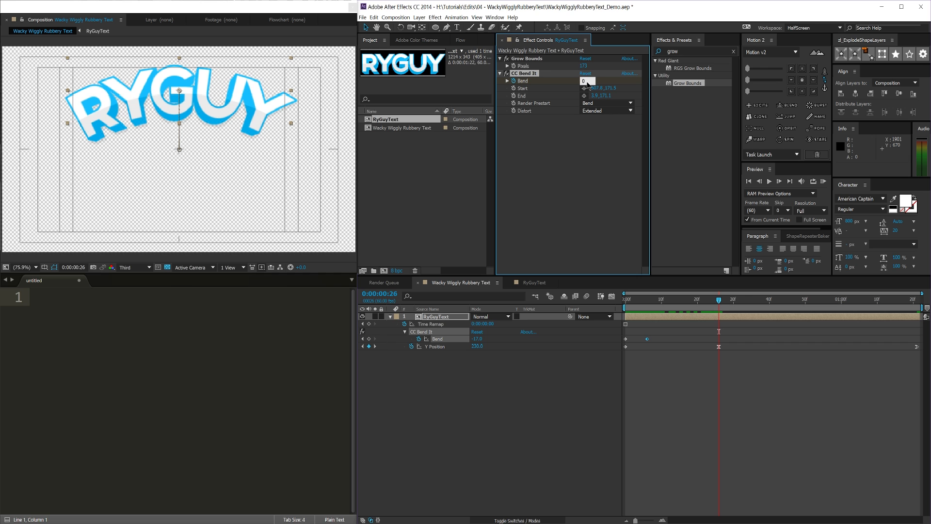
key(Return)
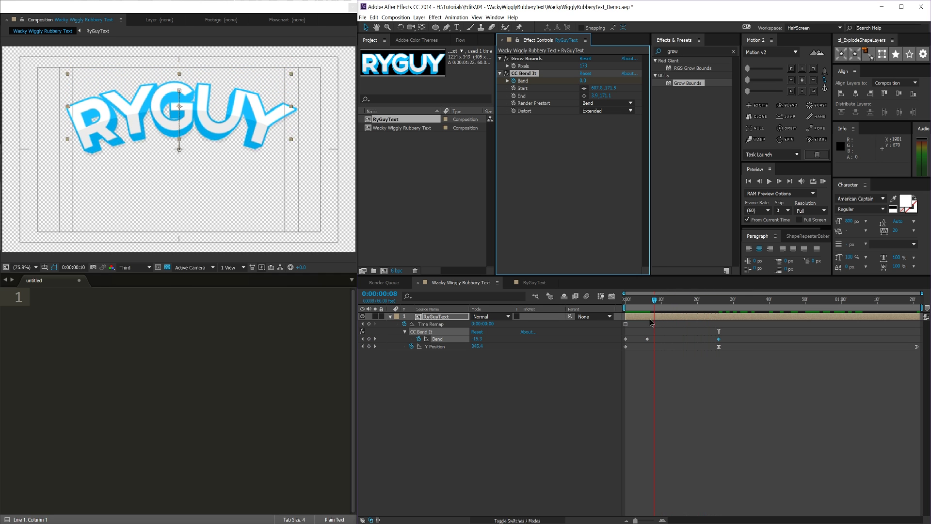
key(Home)
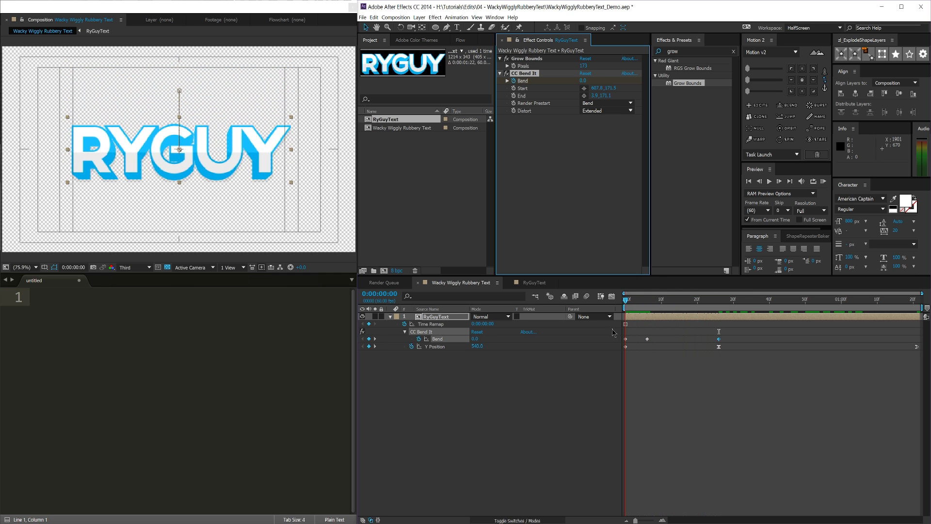
key(space)
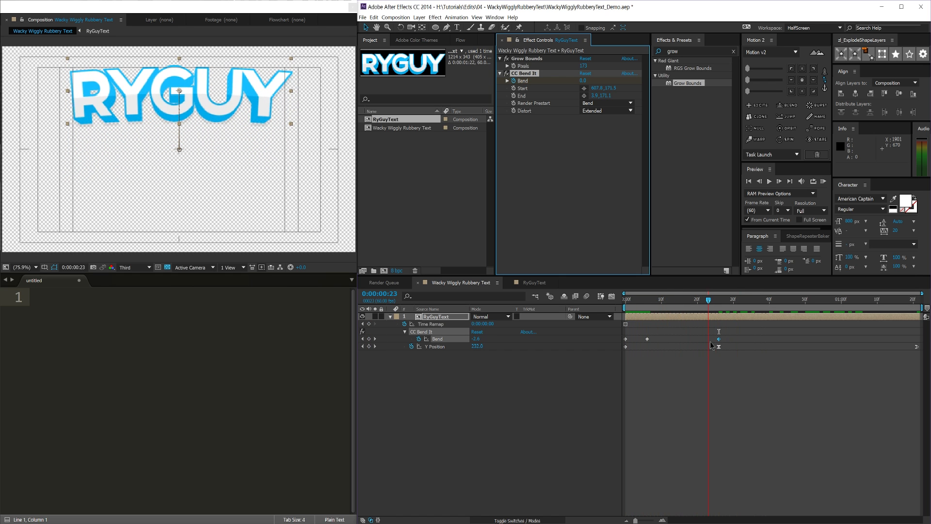
Keyframe Bend at 21 around frame 36 as RYGUY falls
click(756, 348)
drag(703, 353, 921, 347)
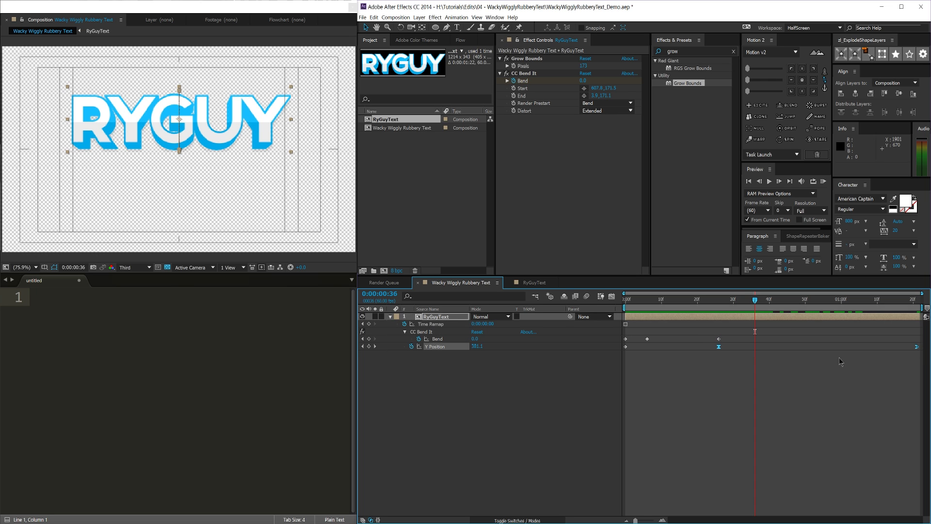
click(790, 428)
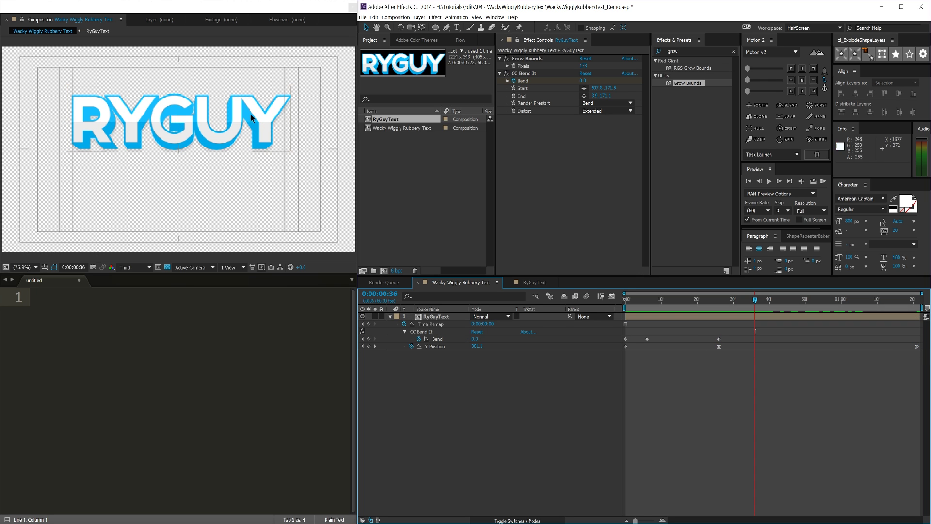
click(193, 91)
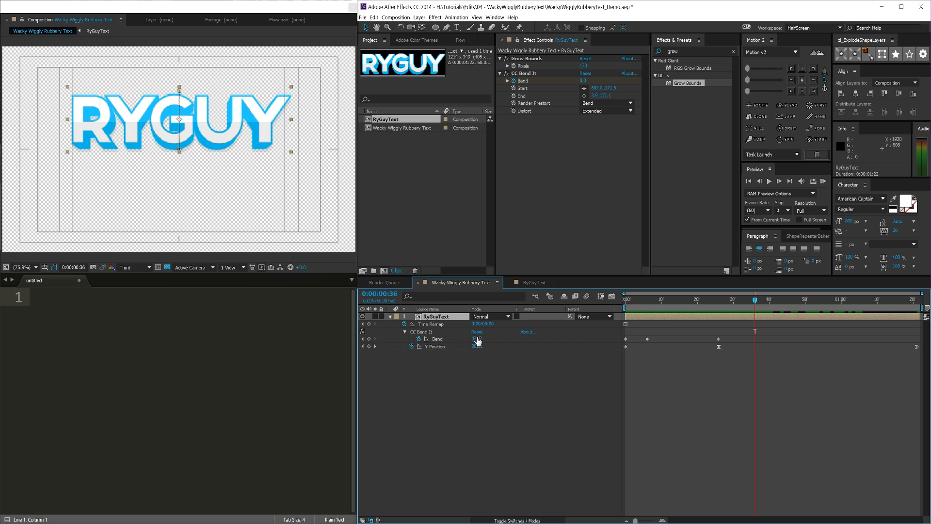
drag(476, 343, 484, 338)
drag(753, 304, 898, 315)
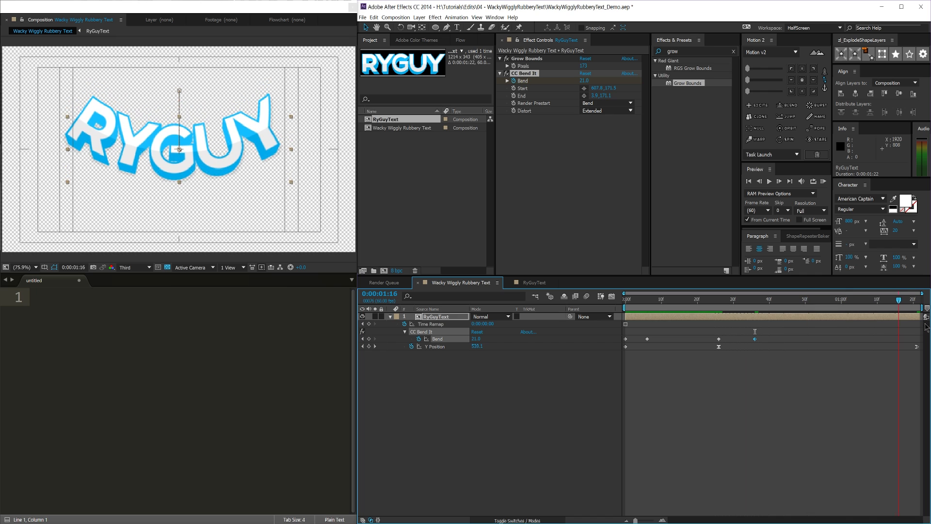
Keyframe Bend at 0 on the last frame, preview, and select all five Bend keyframes
click(583, 80)
text(0)
key(Return)
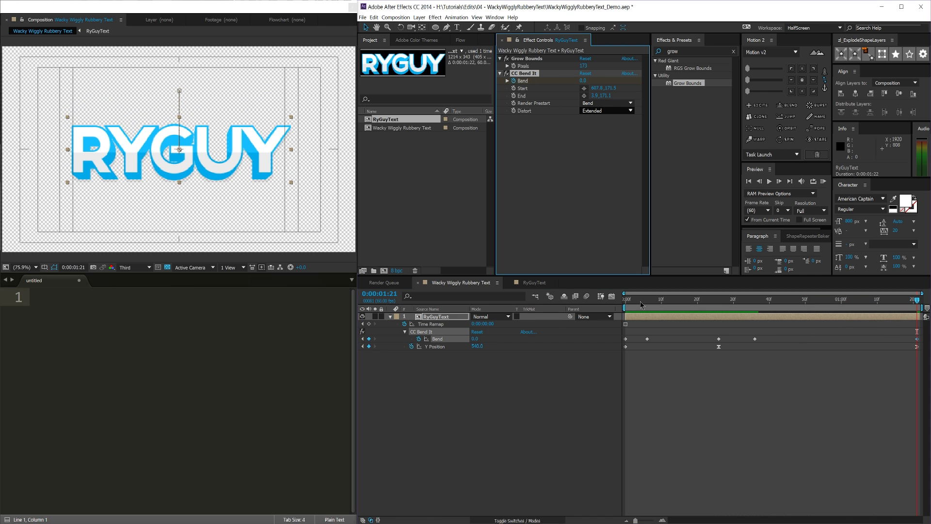
drag(636, 307, 866, 309)
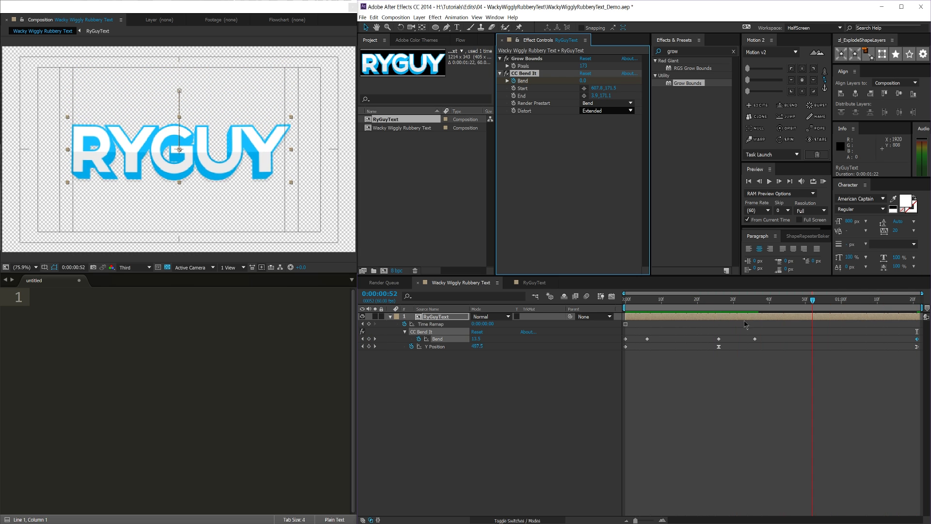
key(Home)
key(space)
key(space)
drag(625, 338, 924, 343)
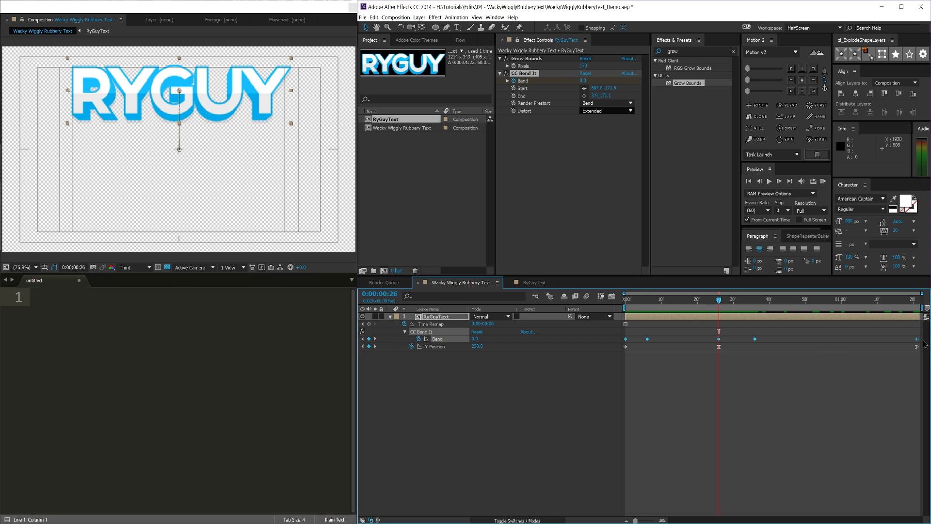
In the Graph Editor, apply Easy Ease Out to the -17 Bend keyframe and lengthen its handle
click(611, 296)
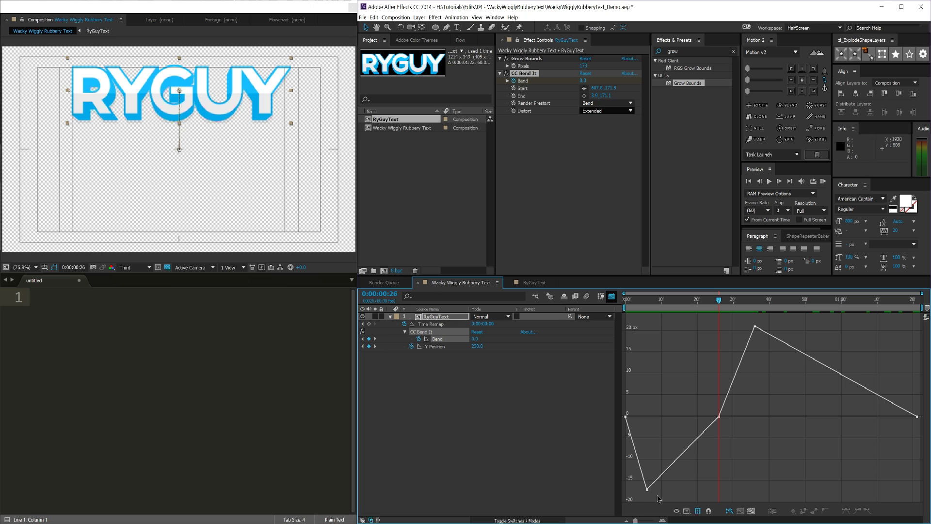
drag(653, 493, 632, 486)
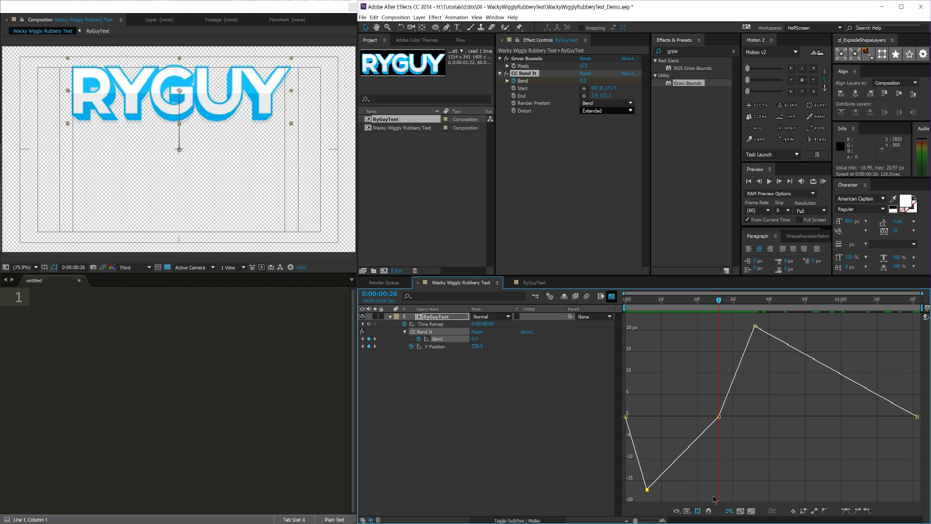
click(867, 510)
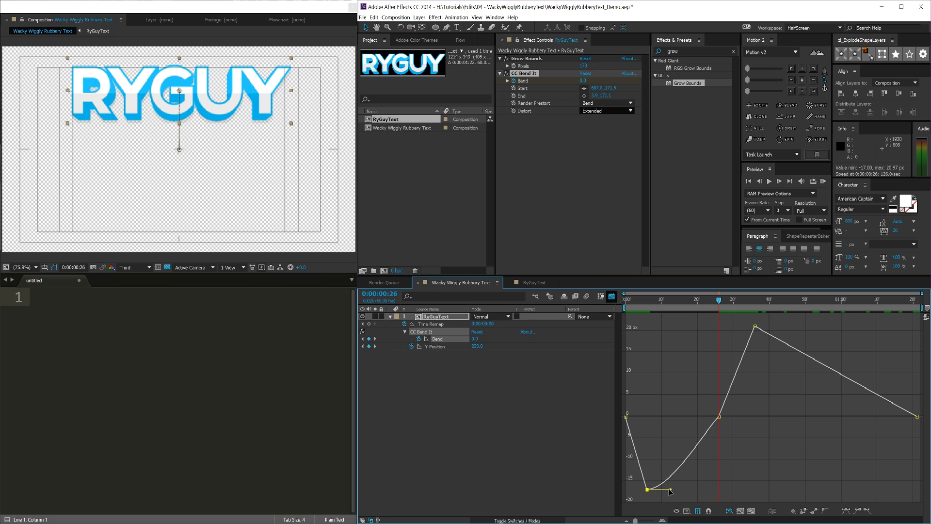
drag(669, 490, 709, 489)
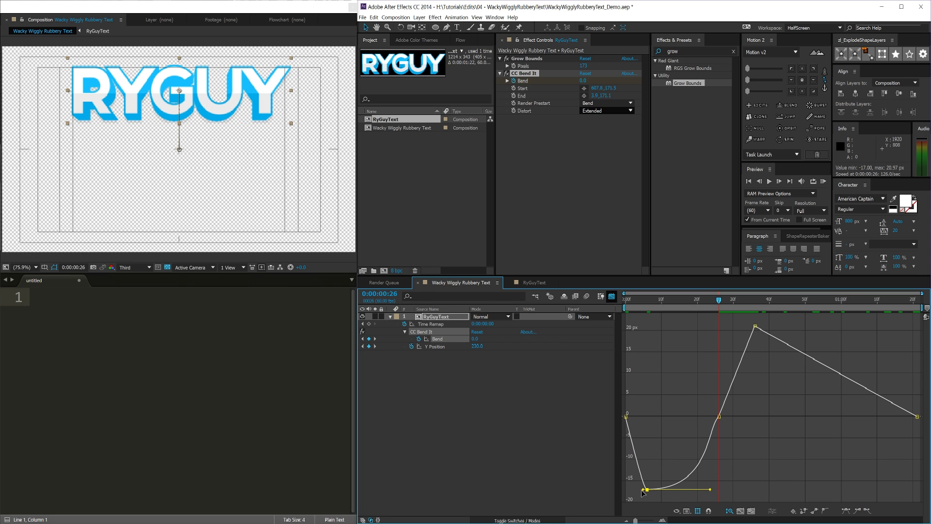
drag(639, 474, 640, 466)
click(624, 302)
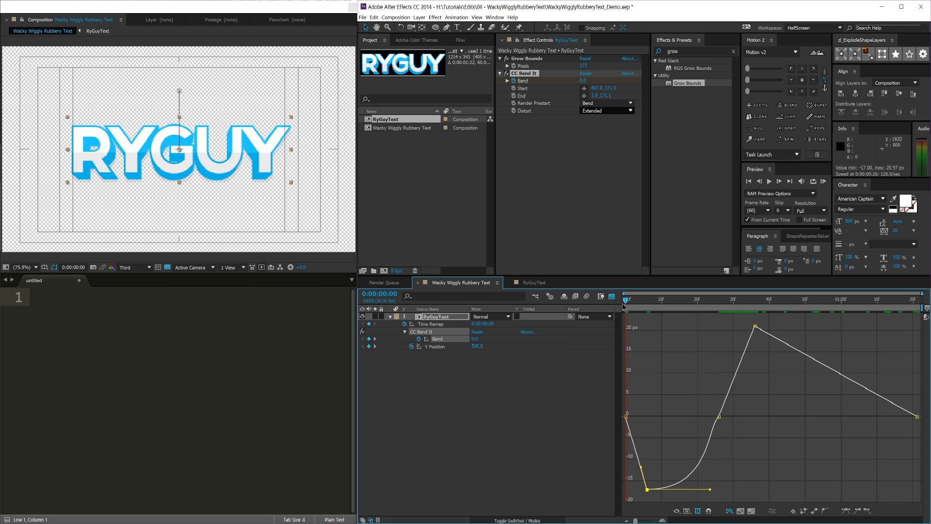
drag(625, 307, 704, 323)
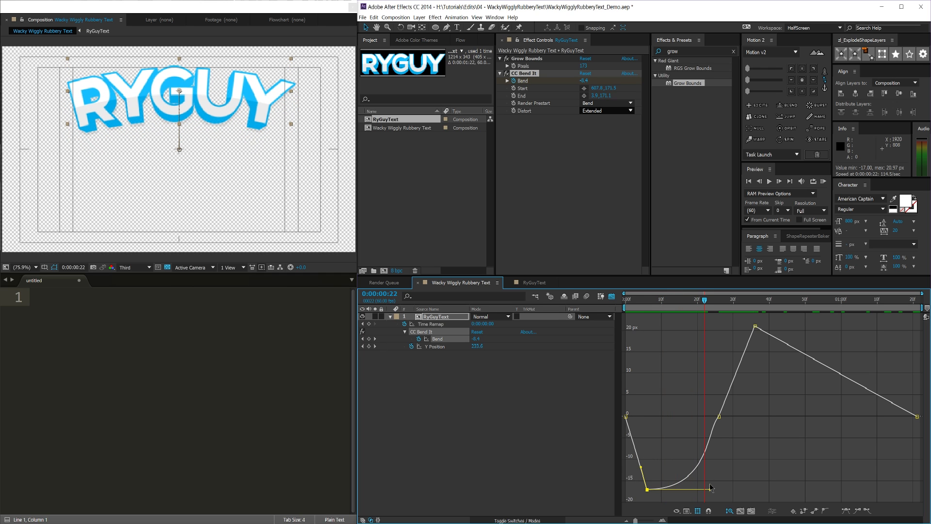
drag(707, 493, 699, 490)
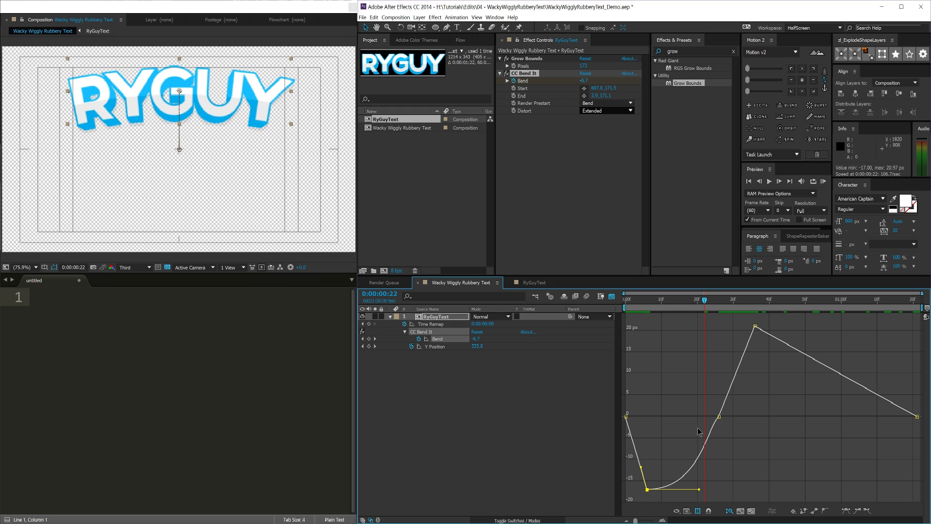
Apply Easy Ease to the middle Bend keyframe and shape its Bezier handles, scrubbing to check
click(845, 510)
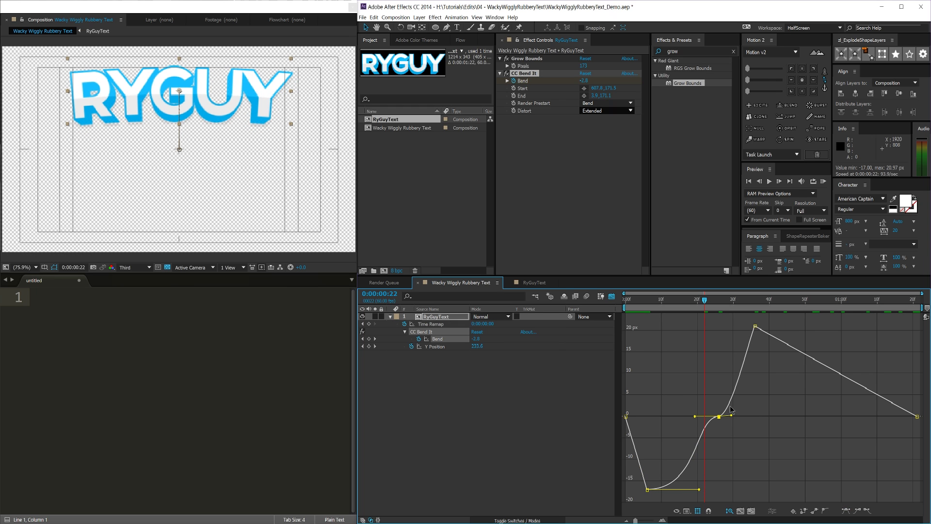
mouse_move(731, 415)
mouse_down()
mouse_move(742, 354)
mouse_move(744, 419)
mouse_move(757, 422)
mouse_move(736, 422)
mouse_move(731, 397)
mouse_up()
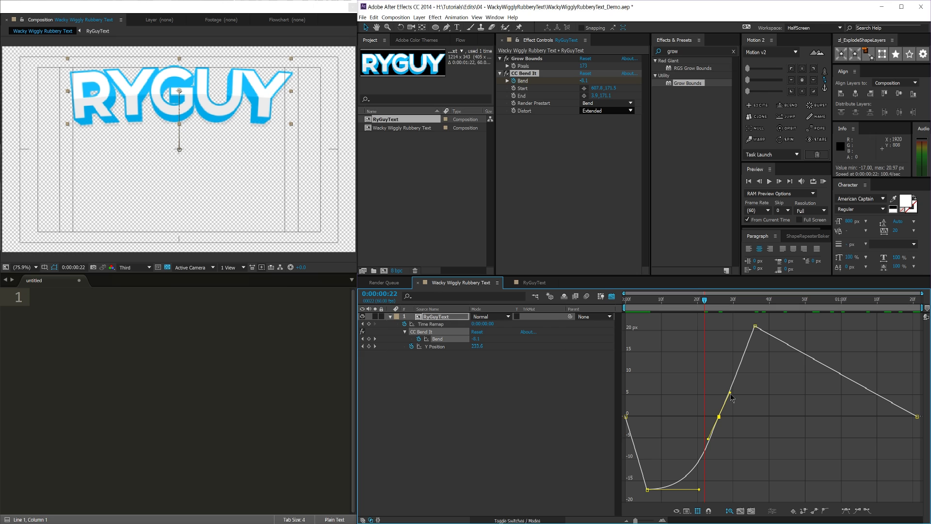
drag(731, 397, 740, 418)
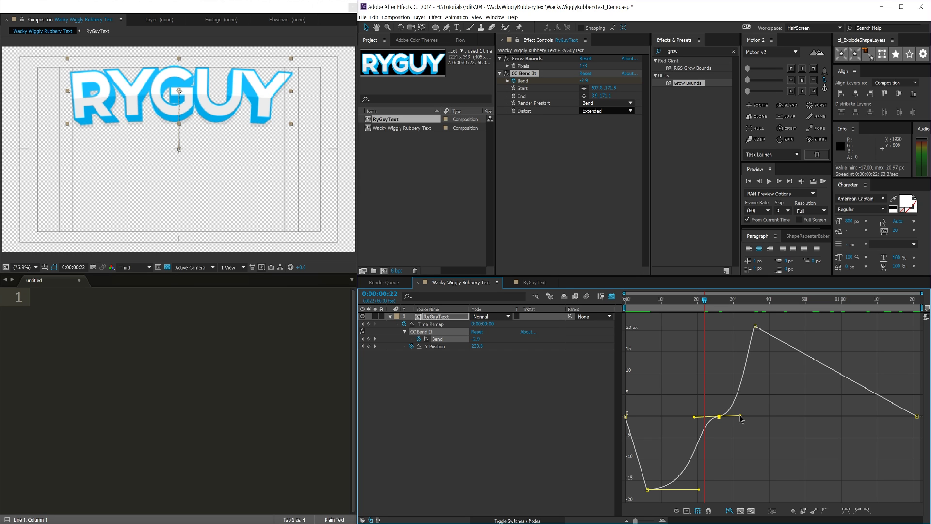
click(741, 422)
click(718, 417)
drag(742, 416, 745, 416)
drag(705, 299, 730, 349)
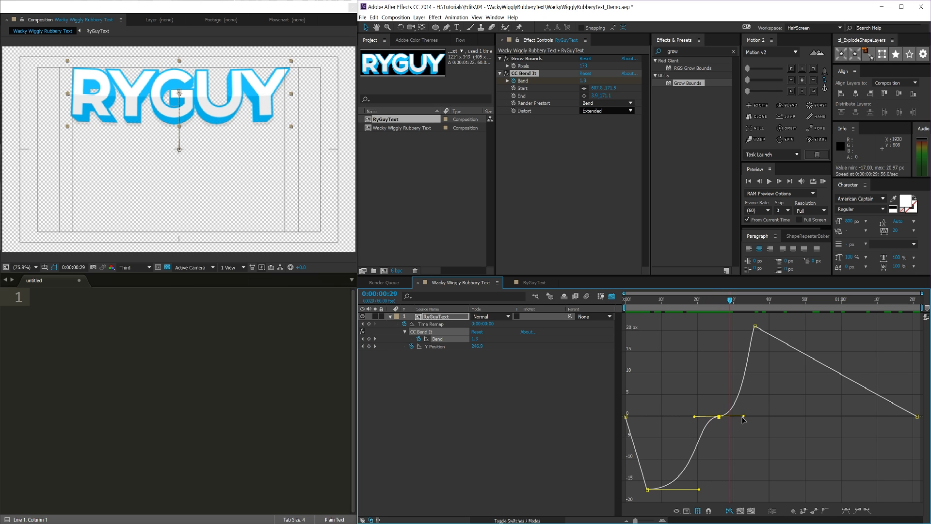
drag(741, 416, 732, 387)
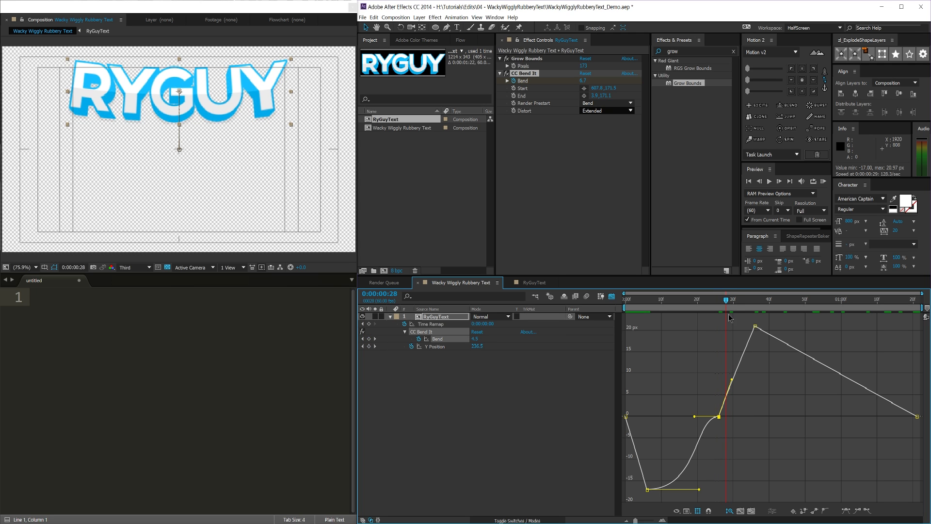
drag(731, 302, 737, 319)
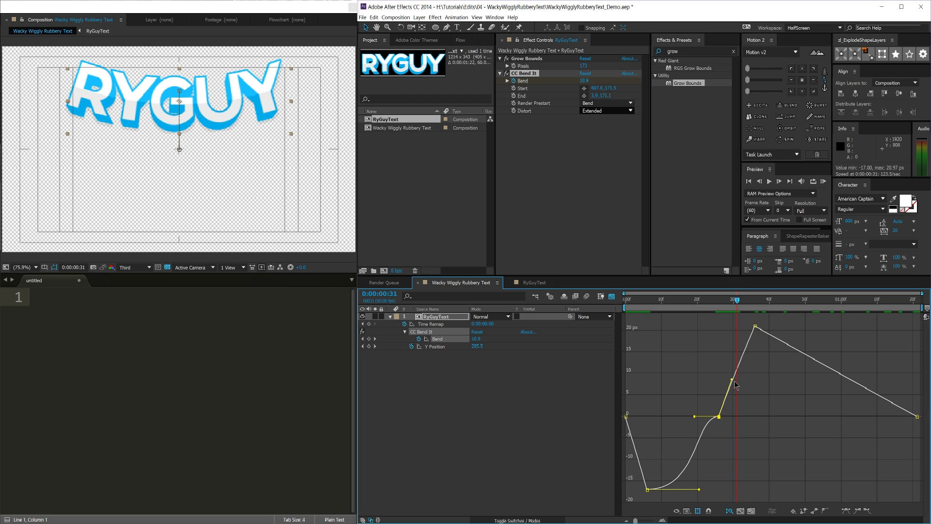
drag(735, 382, 743, 389)
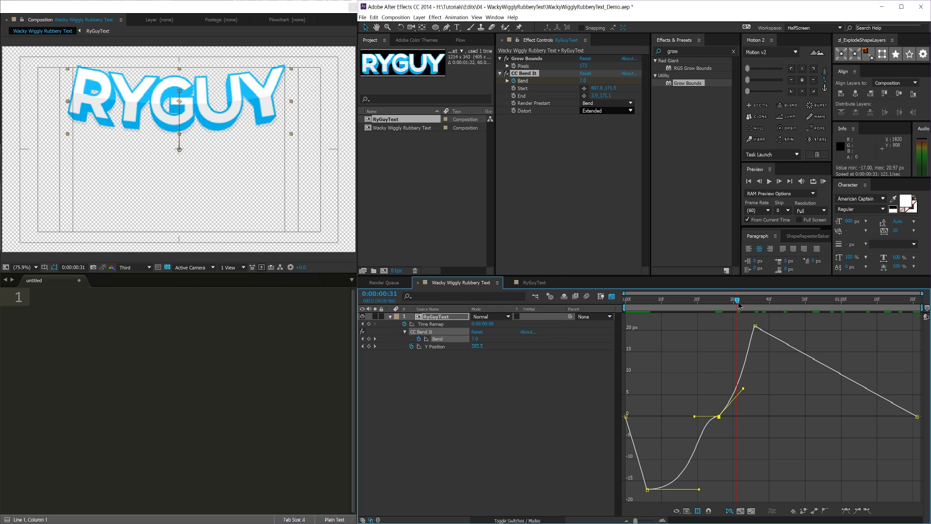
drag(738, 305, 720, 315)
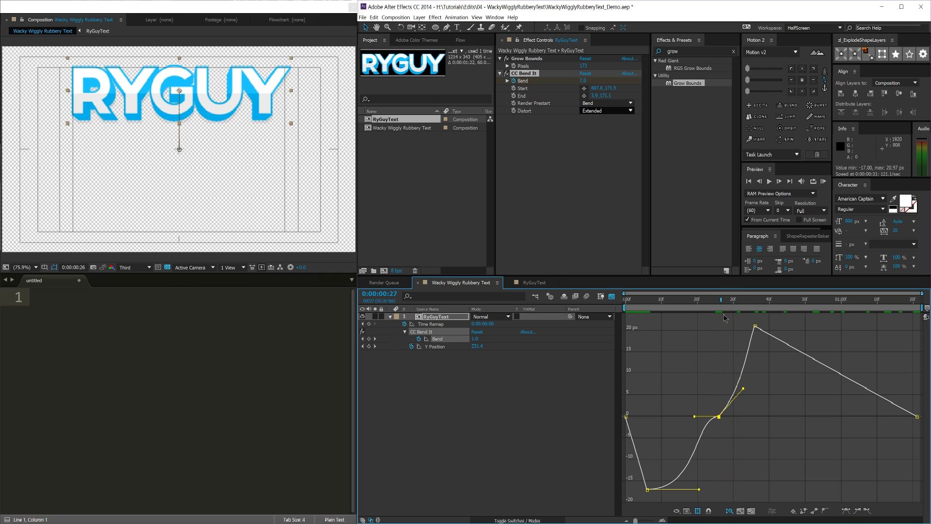
drag(725, 318, 773, 331)
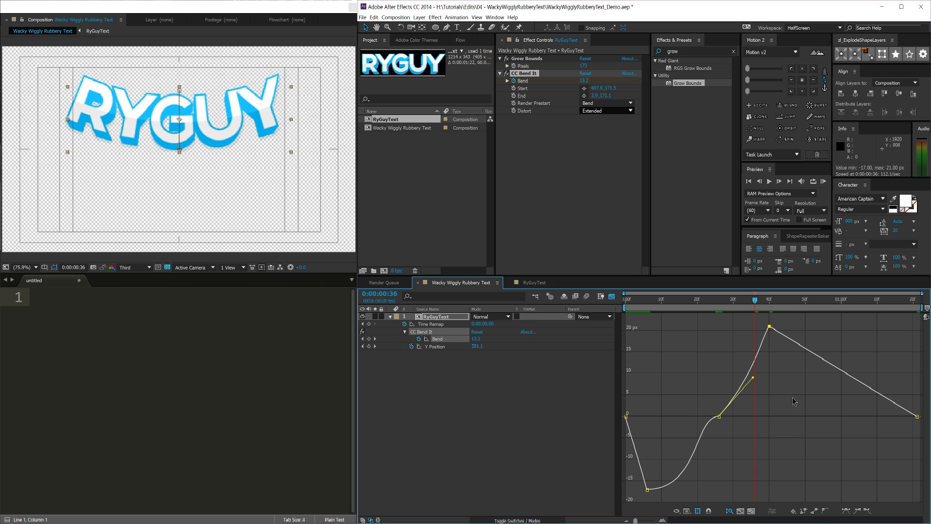
Apply Easy Ease to the 21.0 peak Bend keyframe and Easy Ease In to the final 0 keyframe
click(846, 511)
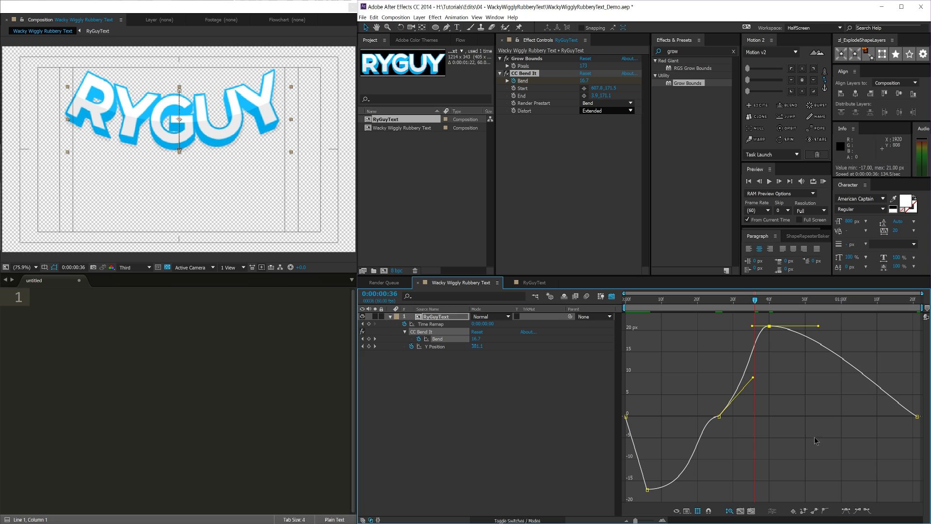
click(756, 330)
click(752, 330)
drag(755, 300, 842, 349)
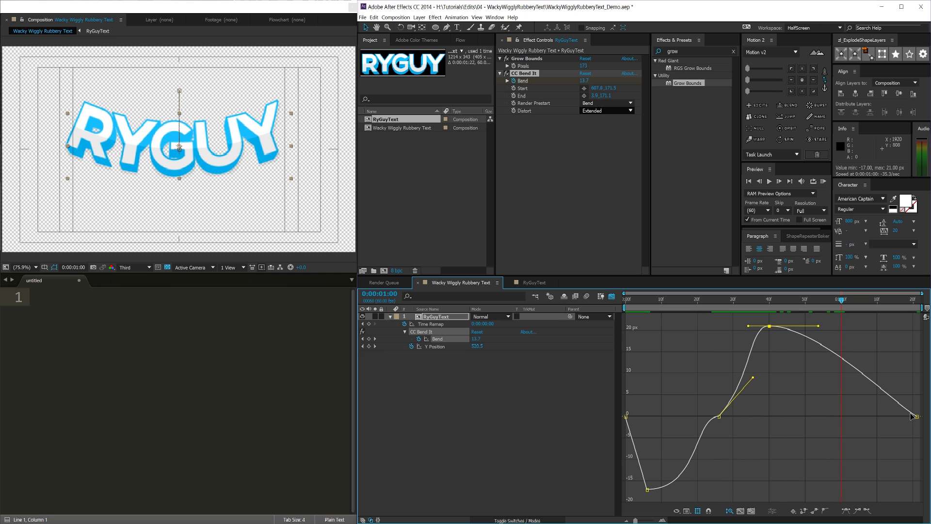
click(916, 416)
key(F9)
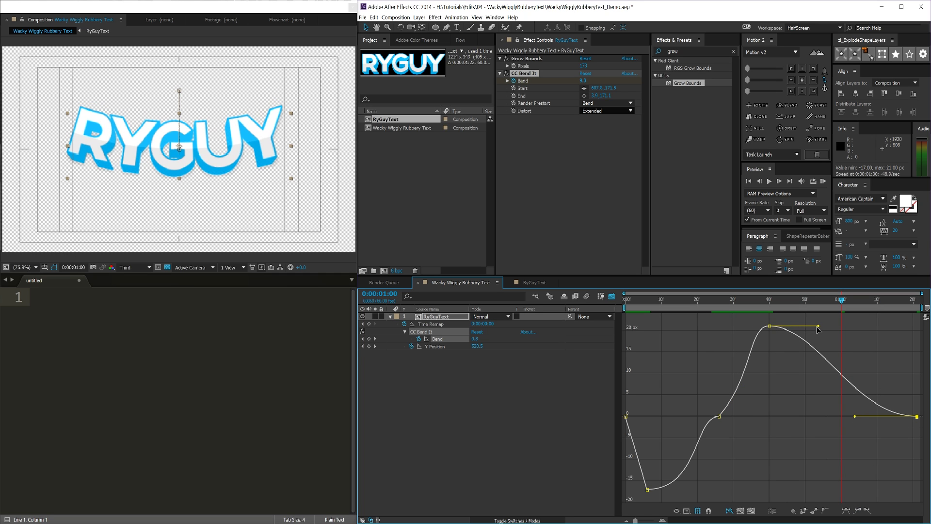
click(818, 331)
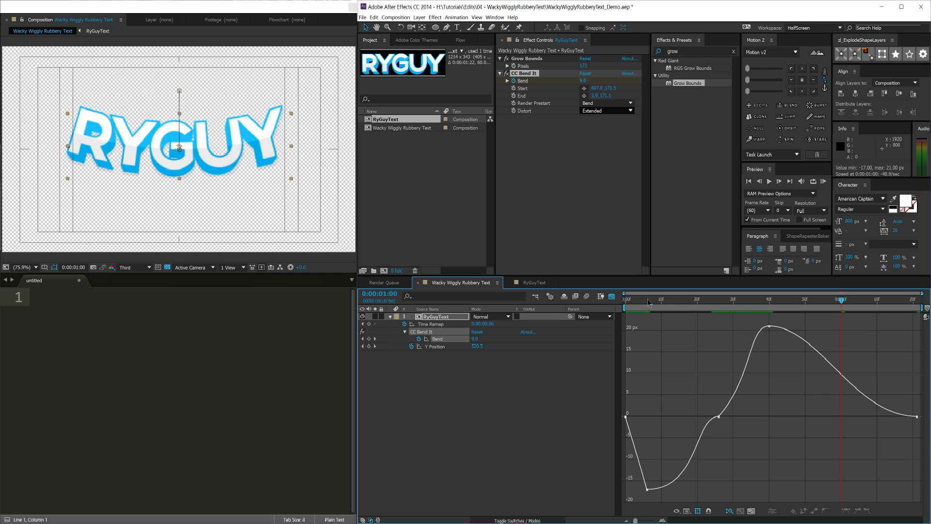
Preview the animation, then drag the peak Bend keyframe down from 21 to about 13.3
key(Home)
key(KP_0)
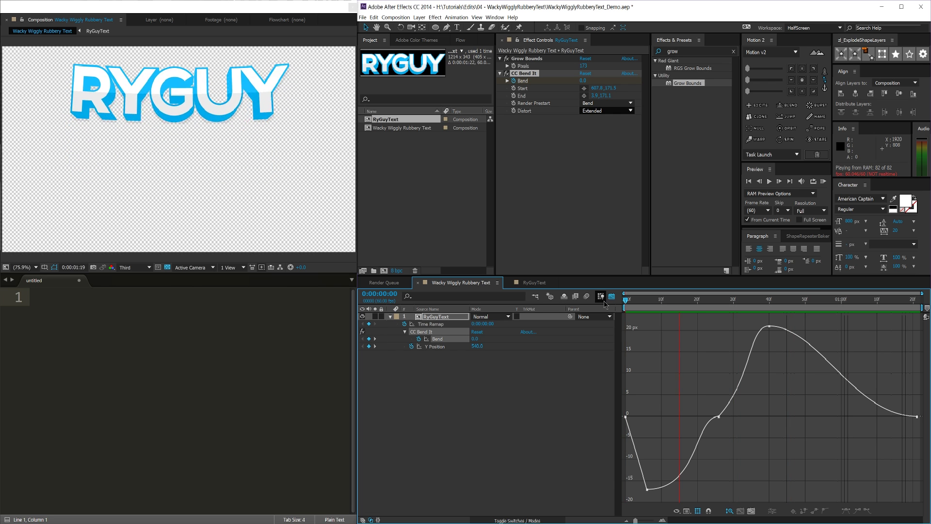
key(space)
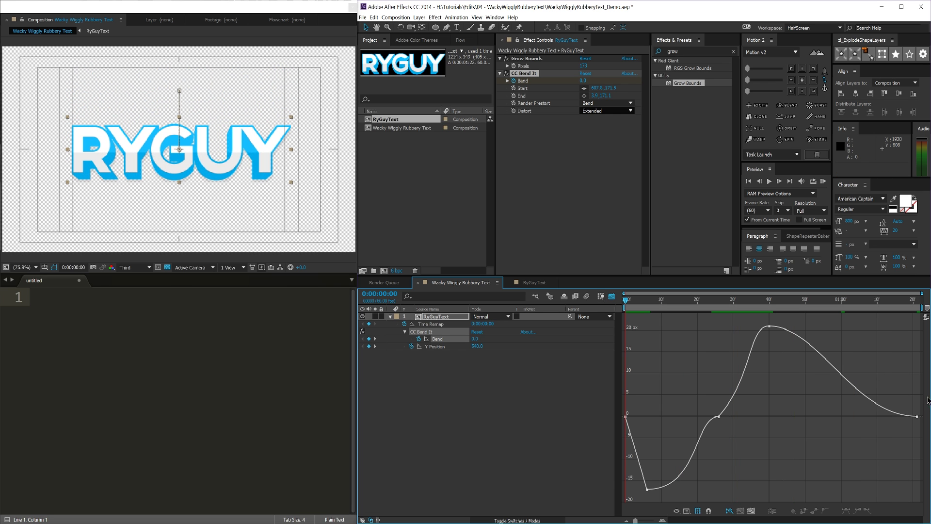
click(769, 301)
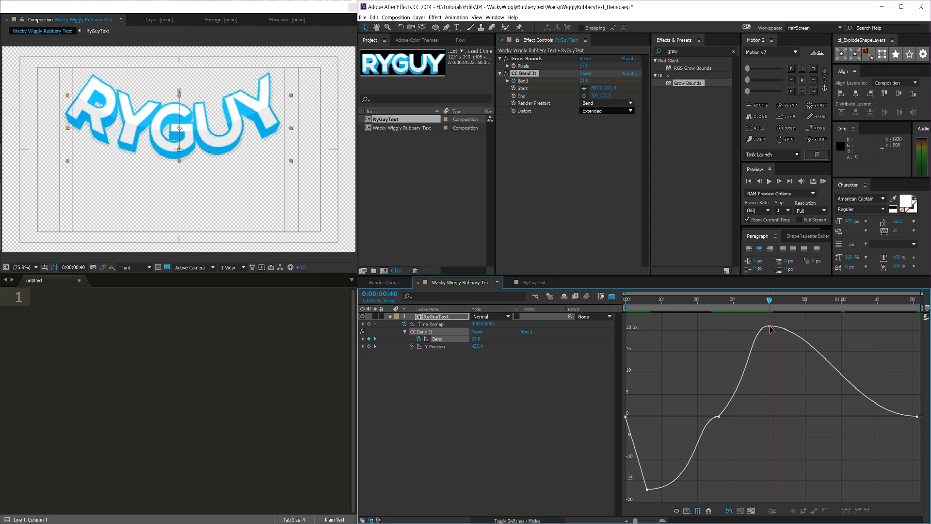
drag(770, 327, 770, 361)
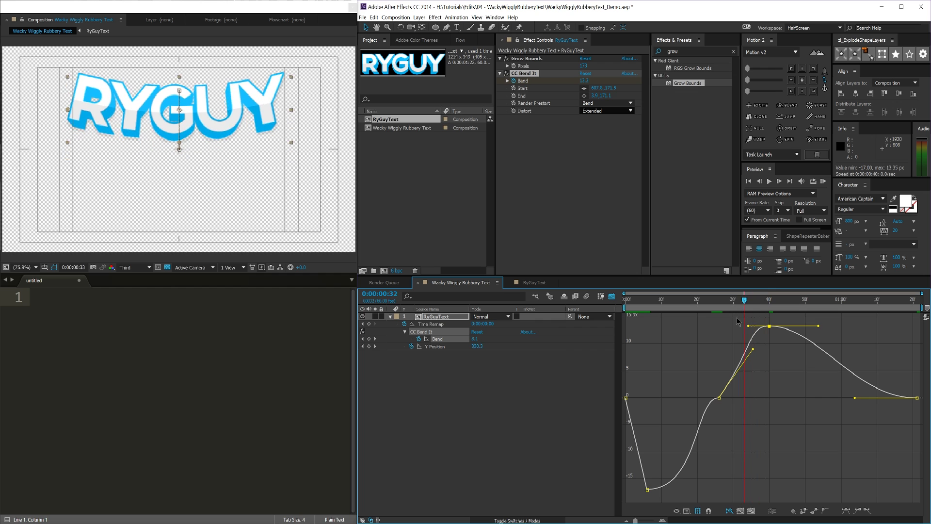
Drag out the 25f Bend keyframe's incoming Bezier handle for a gentler 13.3 peak, then preview the bounce from the start
key(j)
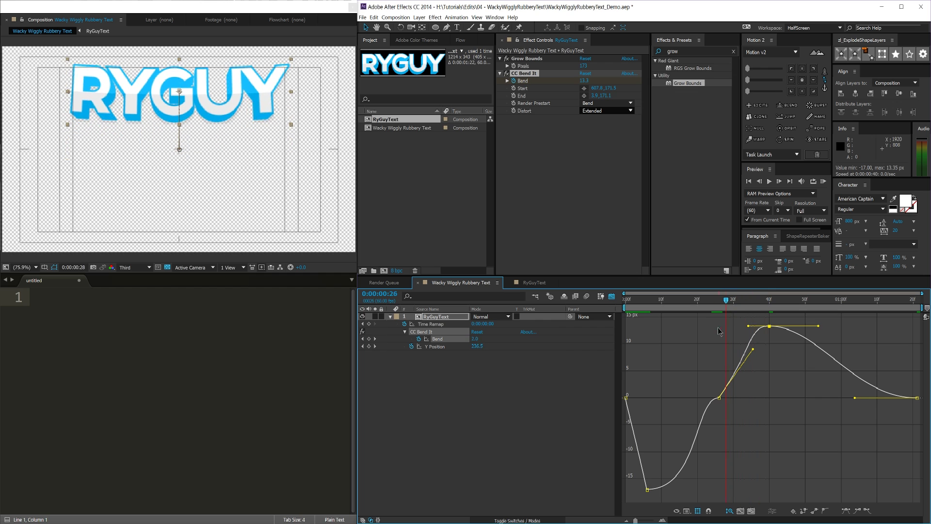
key(Page_Up)
key(Page_Up)
key(Page_Up)
key(Page_Up)
key(Page_Up)
key(Page_Up)
key(Page_Down)
key(Page_Down)
key(Page_Down)
key(Page_Down)
key(Page_Down)
click(718, 398)
drag(716, 399, 682, 398)
key(Home)
key(space)
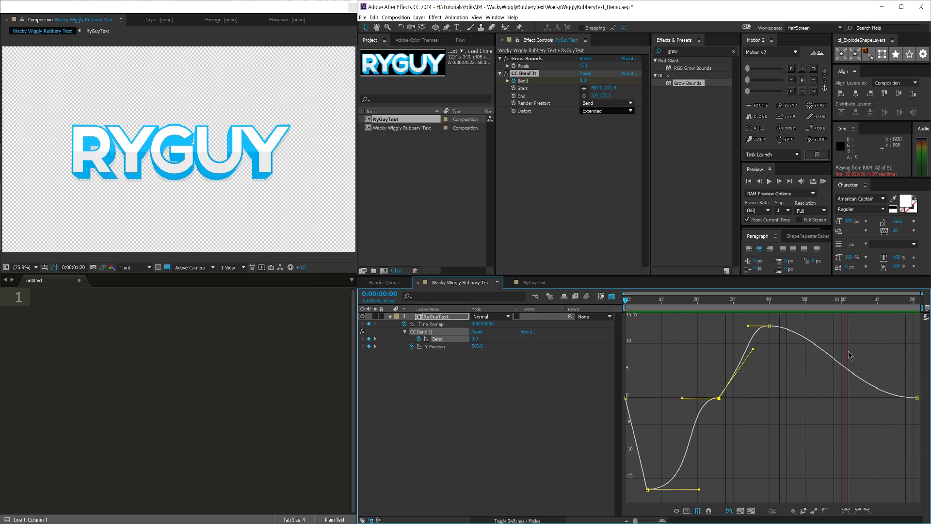
Stop the preview and switch the timeline from the Graph Editor back to layer bars
key(space)
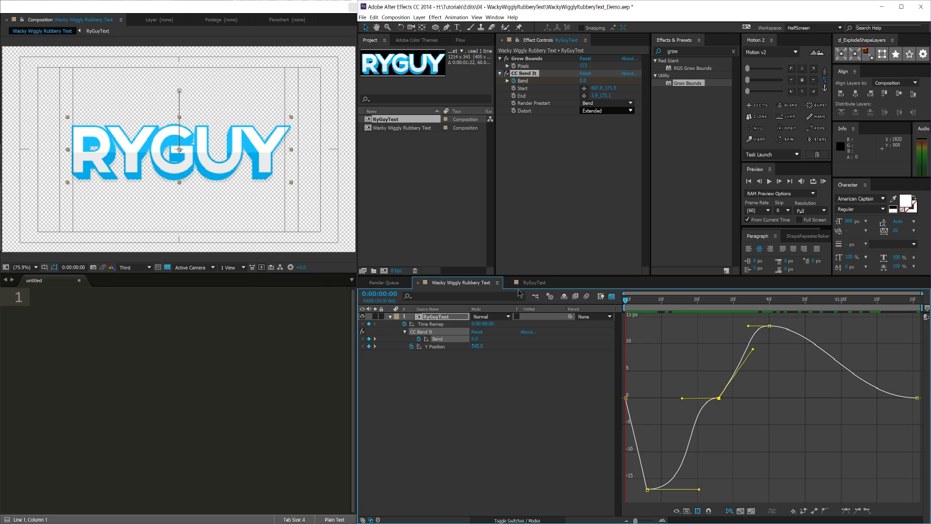
click(610, 297)
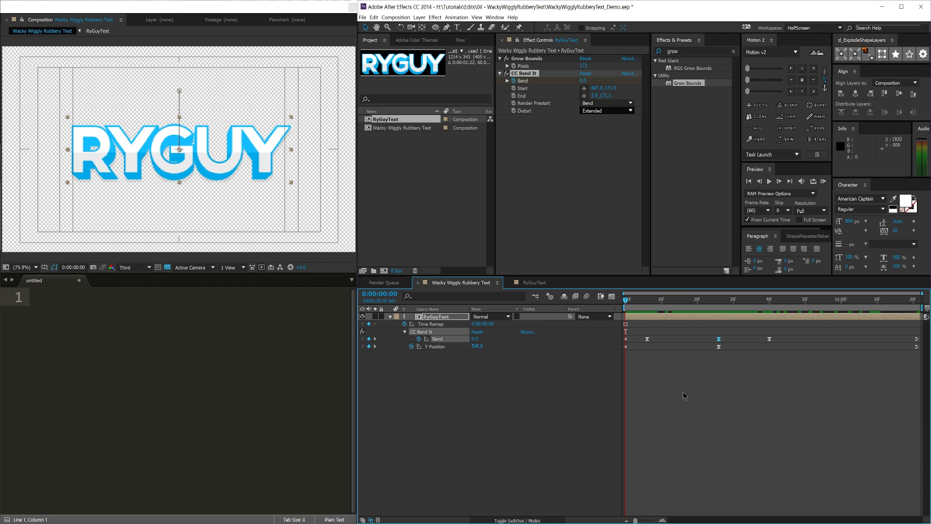
click(702, 410)
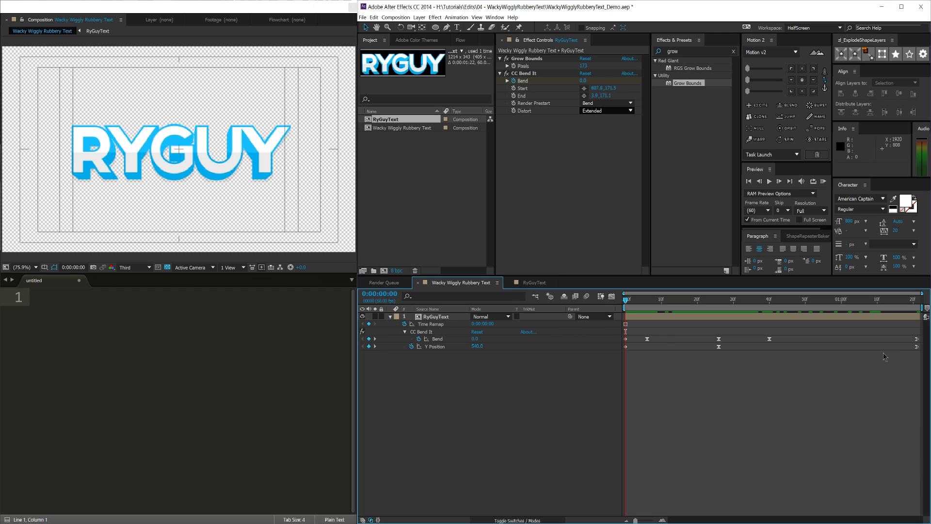
Check the Bend and Y Position keyframes, scrub through the bounce, and return to the first frame
drag(921, 354, 646, 335)
click(652, 376)
click(698, 403)
drag(637, 307, 630, 426)
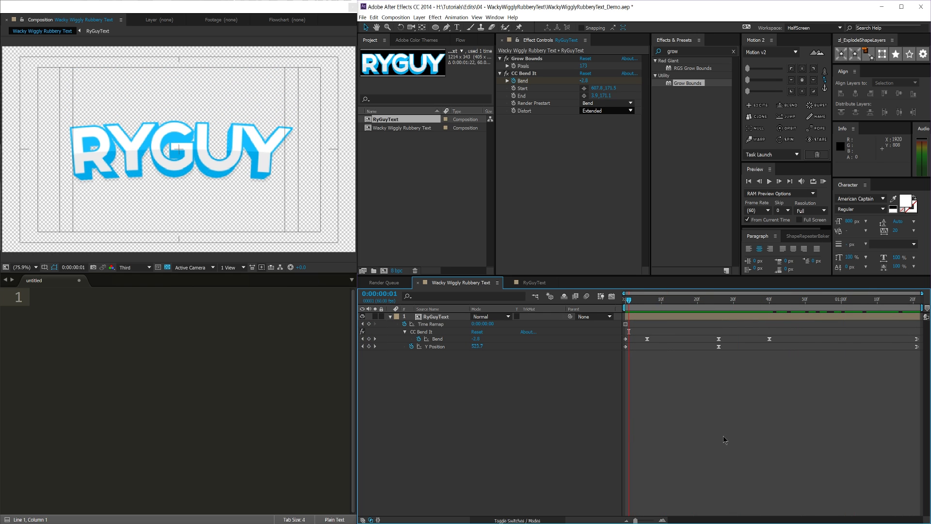
key(Home)
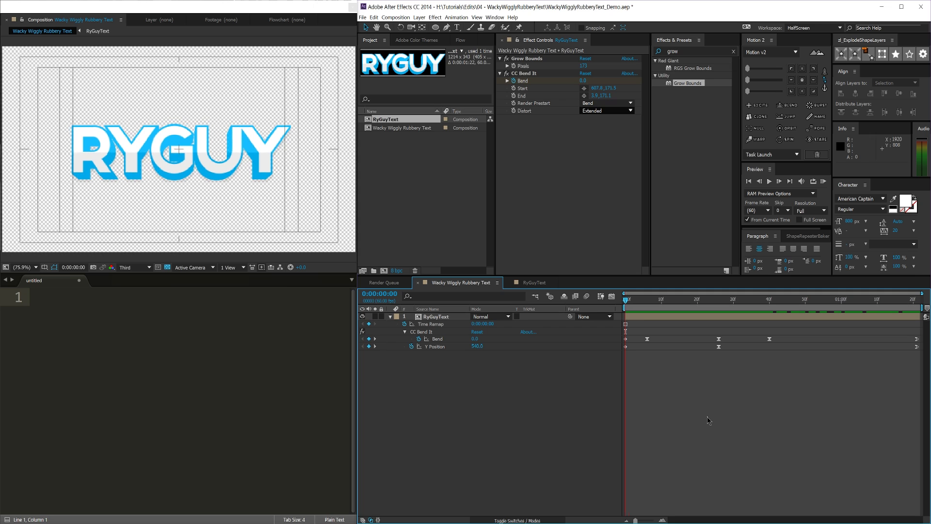